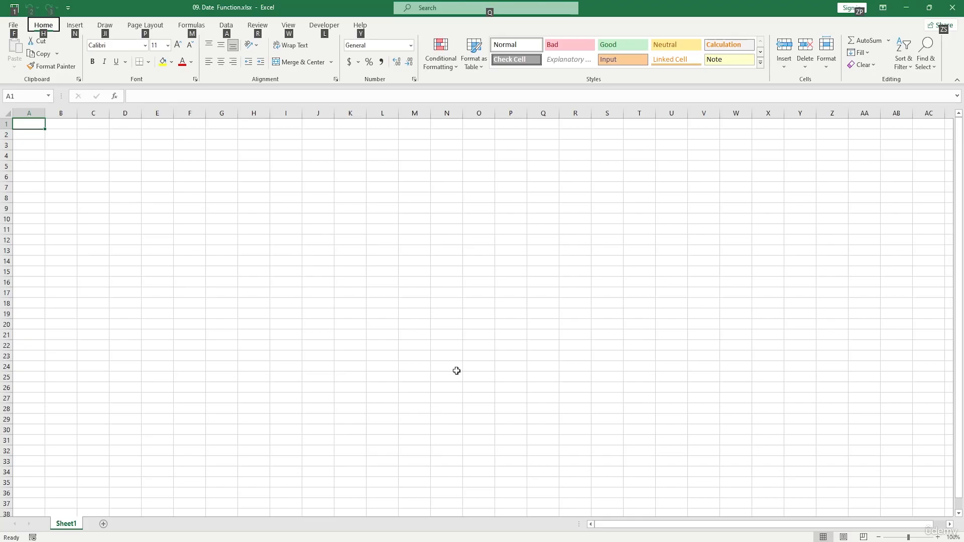
# - Enter the formula =TODAY() in cell B3 and widen column B slightly
pyautogui.click(110, 212)
pyautogui.click(53, 145)
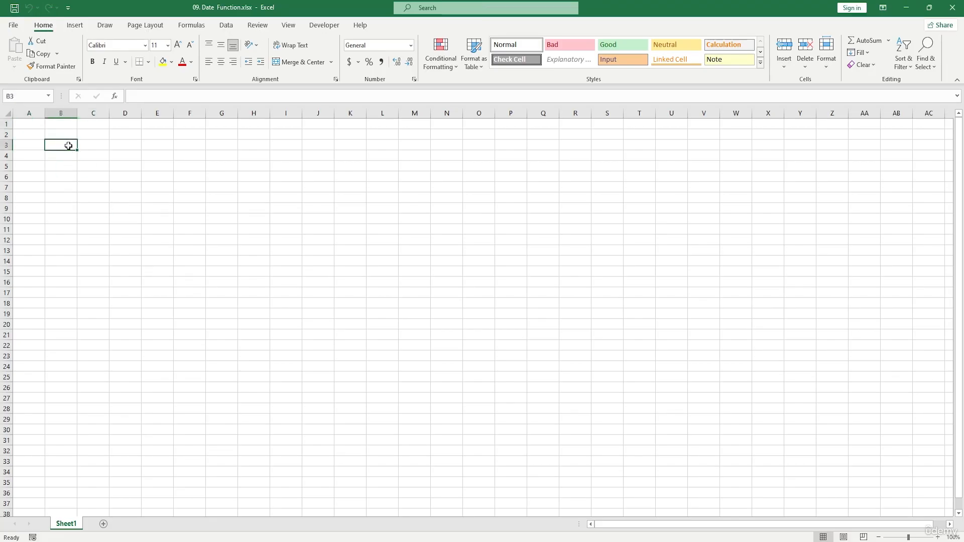
pyautogui.write('=')
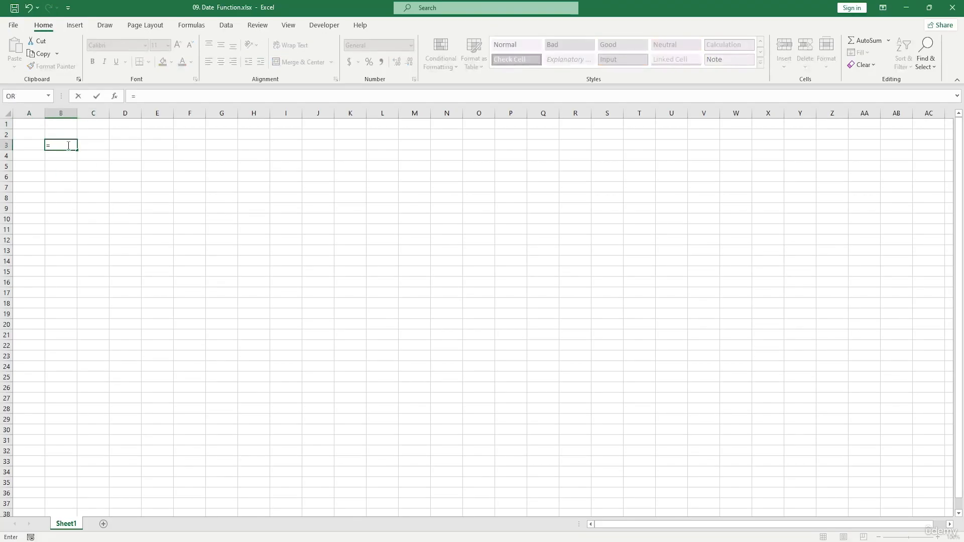
pyautogui.write('today')
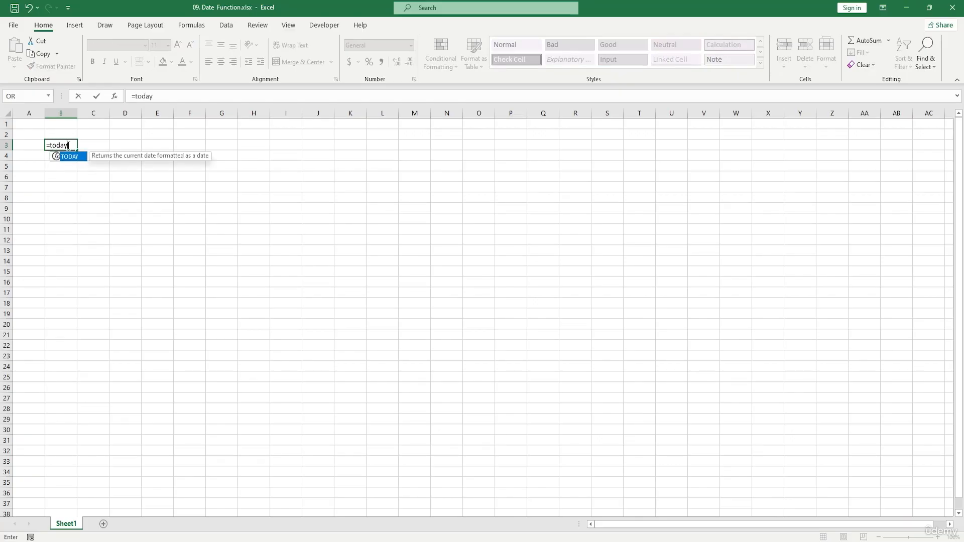
pyautogui.press('Tab')
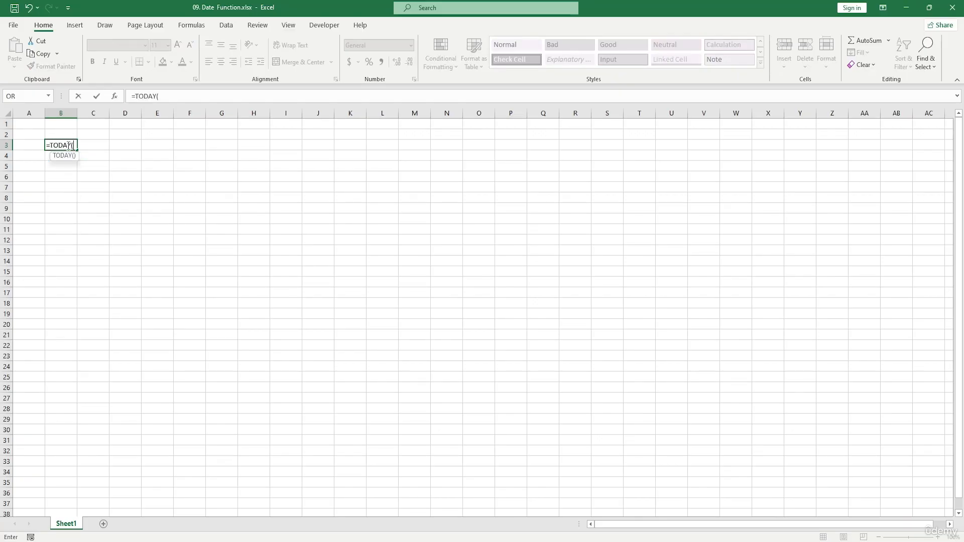
pyautogui.write(')')
pyautogui.press('Return')
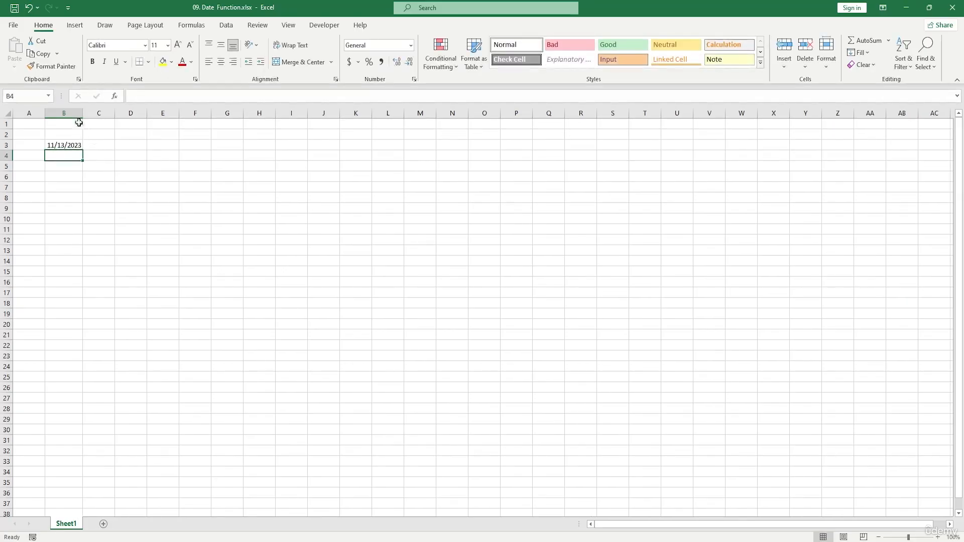
pyautogui.moveTo(83, 113); pyautogui.dragTo(83, 144)
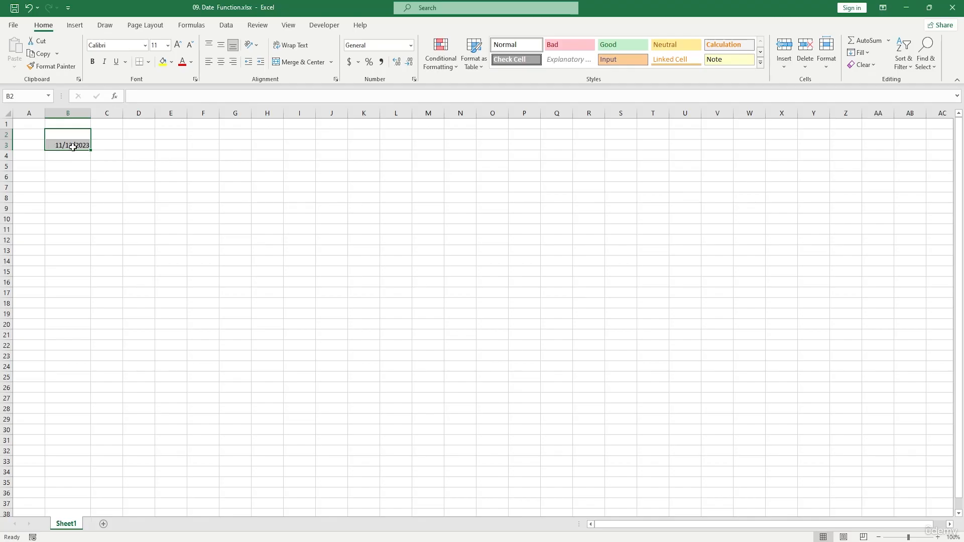
pyautogui.moveTo(82, 129)
pyautogui.mouseDown()
pyautogui.moveTo(84, 170)
pyautogui.moveTo(84, 134)
pyautogui.mouseUp()
# - Enter the formula =NOW() in cell B4 and widen columns B and A so the full date and time fit
pyautogui.click(64, 155)
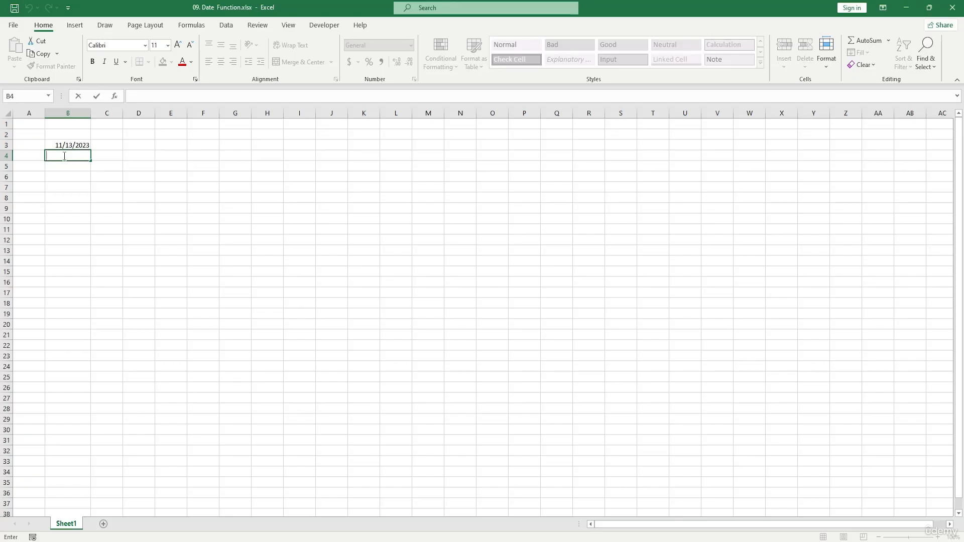
pyautogui.write('=now')
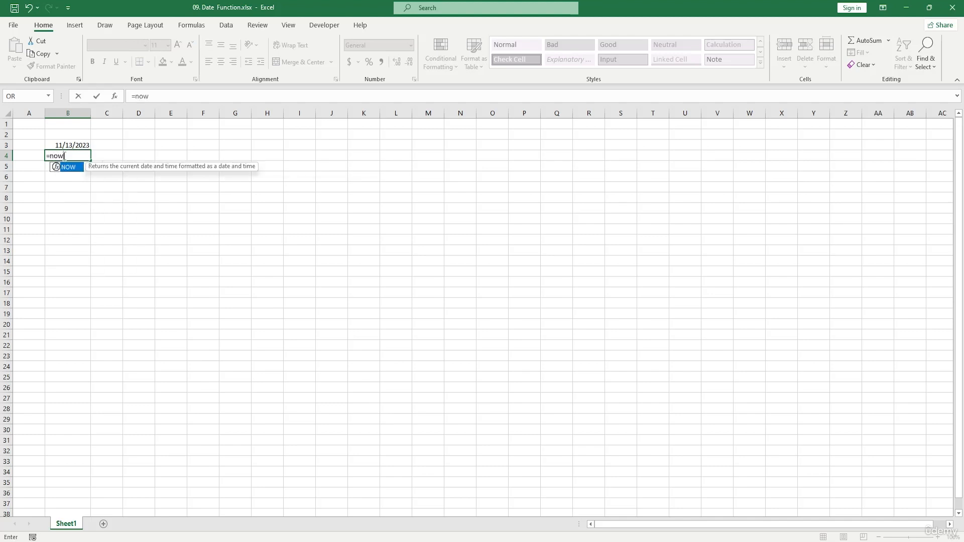
pyautogui.press('Tab')
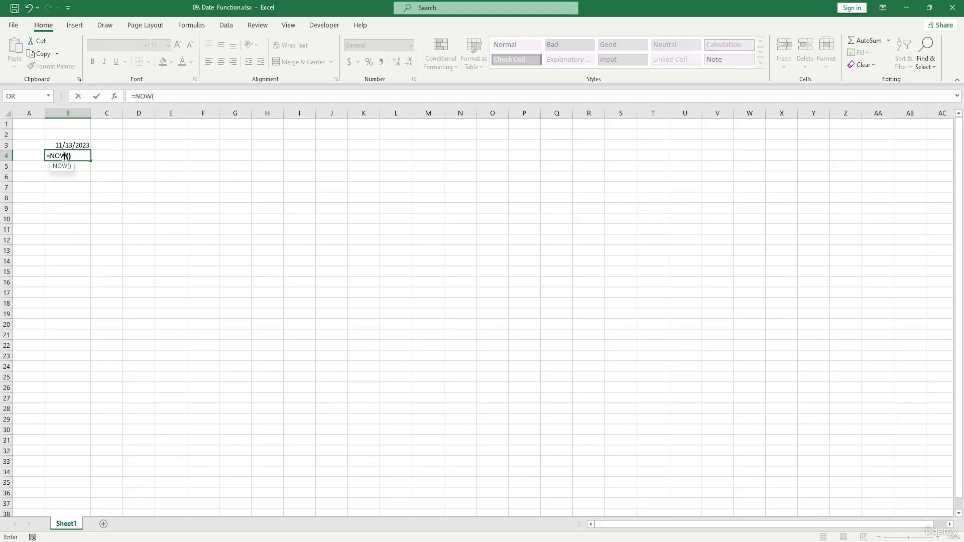
pyautogui.write(')')
pyautogui.press('Return')
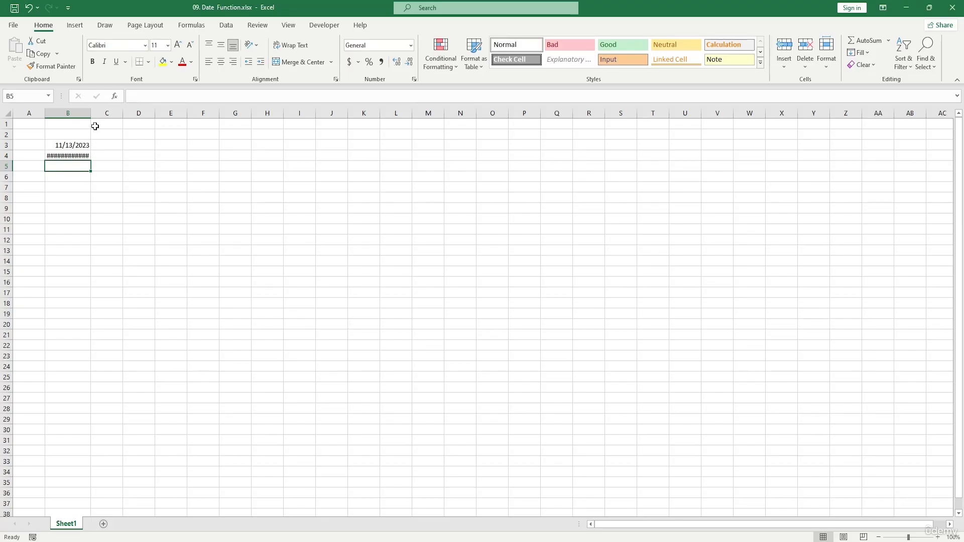
pyautogui.moveTo(91, 113); pyautogui.dragTo(145, 113)
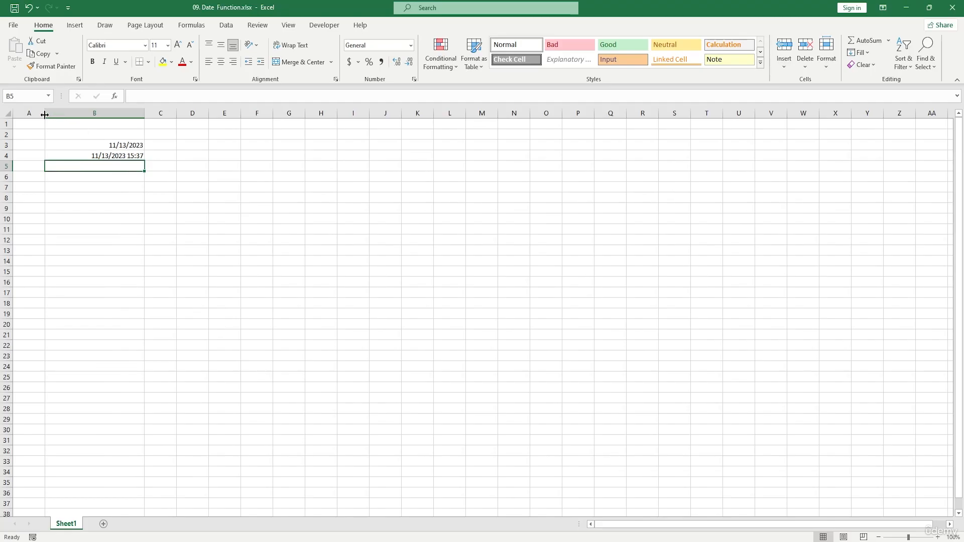
pyautogui.moveTo(44, 114); pyautogui.dragTo(61, 114)
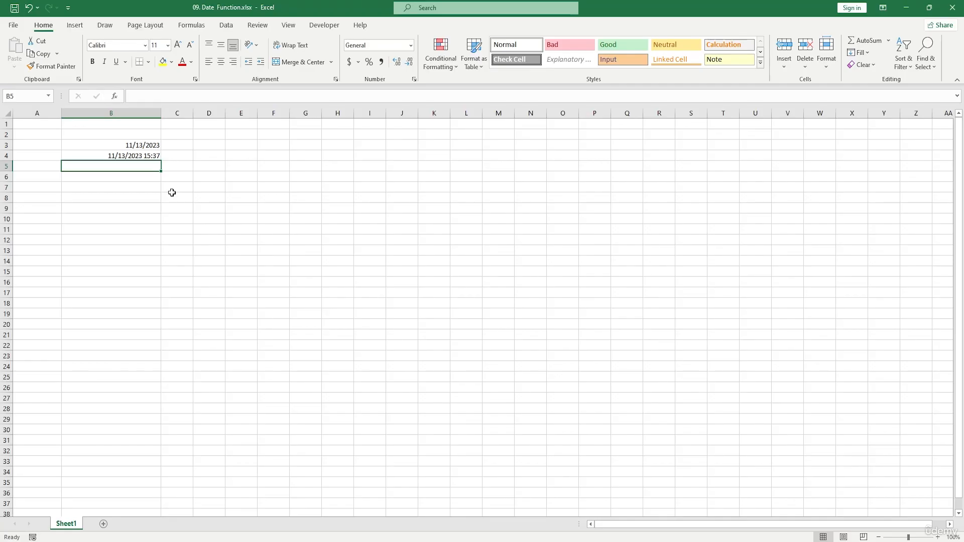
# - Extract the day from the date in B3 by entering =DAY(B3) in cell B6
pyautogui.doubleClick(129, 179)
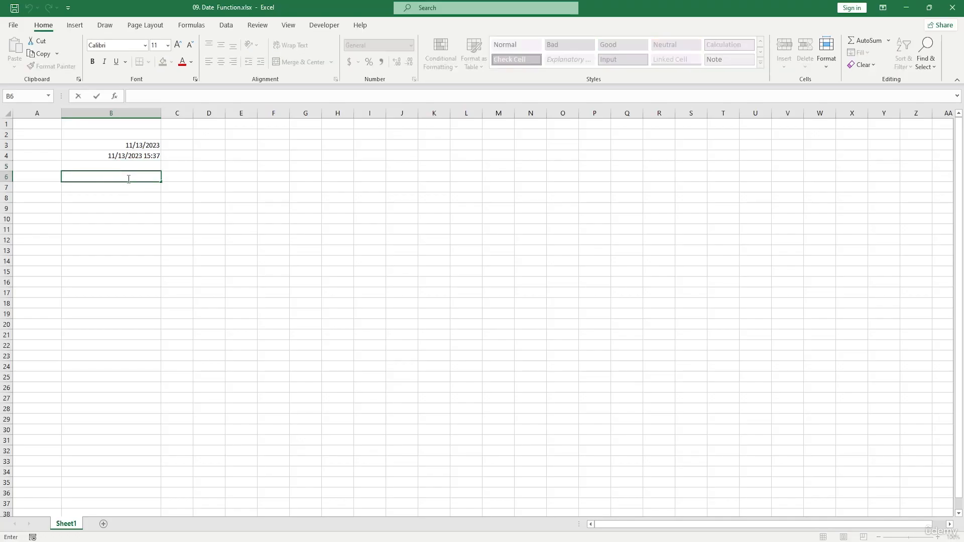
pyautogui.write('=')
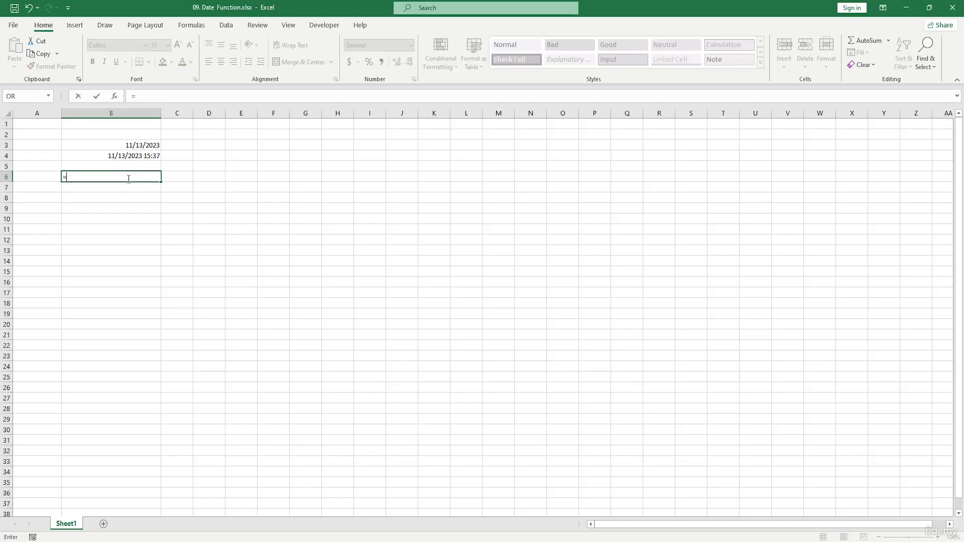
pyautogui.write('DAY(')
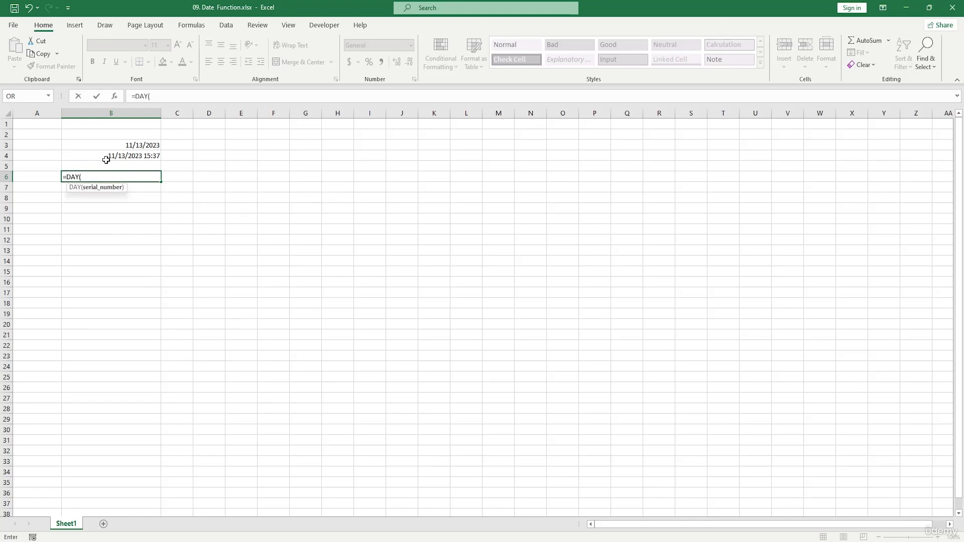
pyautogui.click(137, 145)
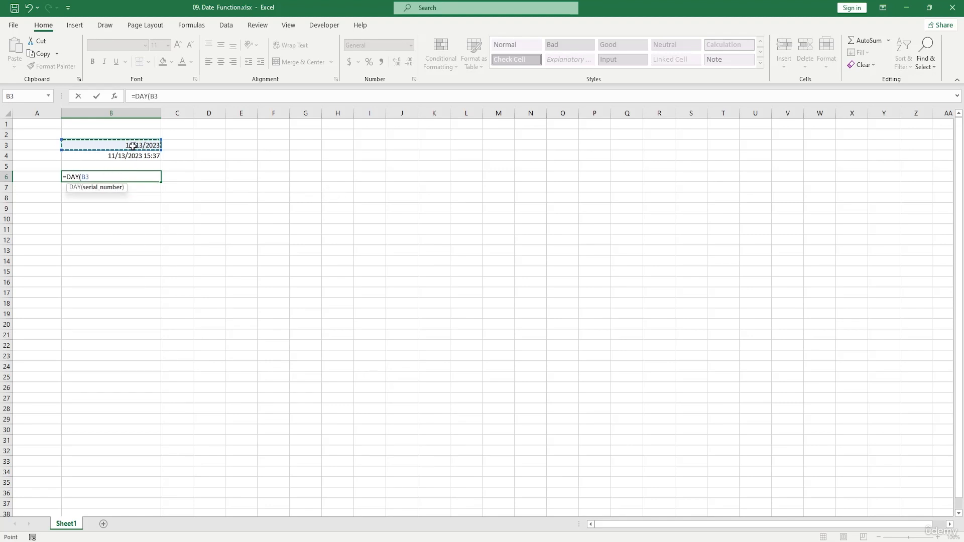
pyautogui.write(')')
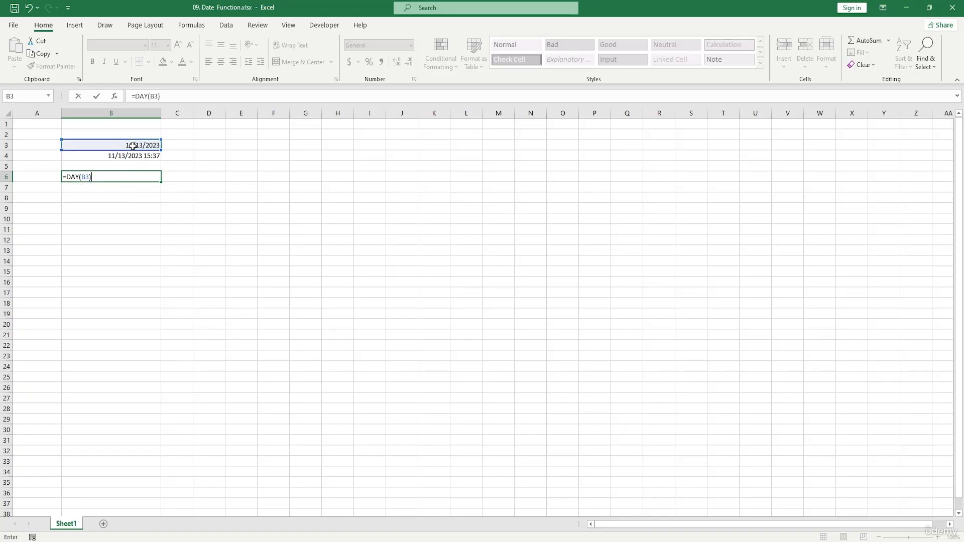
pyautogui.press('Return')
pyautogui.click(137, 147)
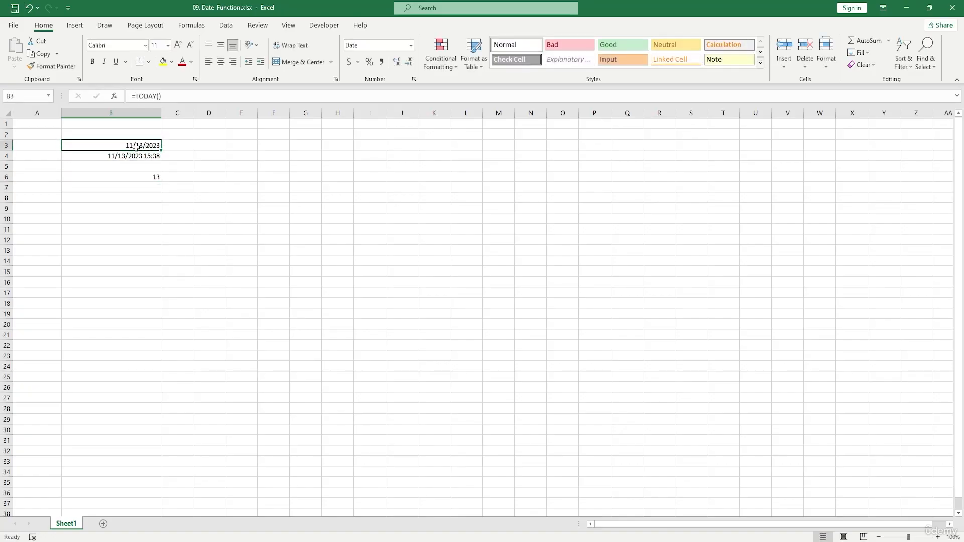
# - Extract the month from the date in B3 by entering =MONTH(B3) in cell B7
pyautogui.click(144, 189)
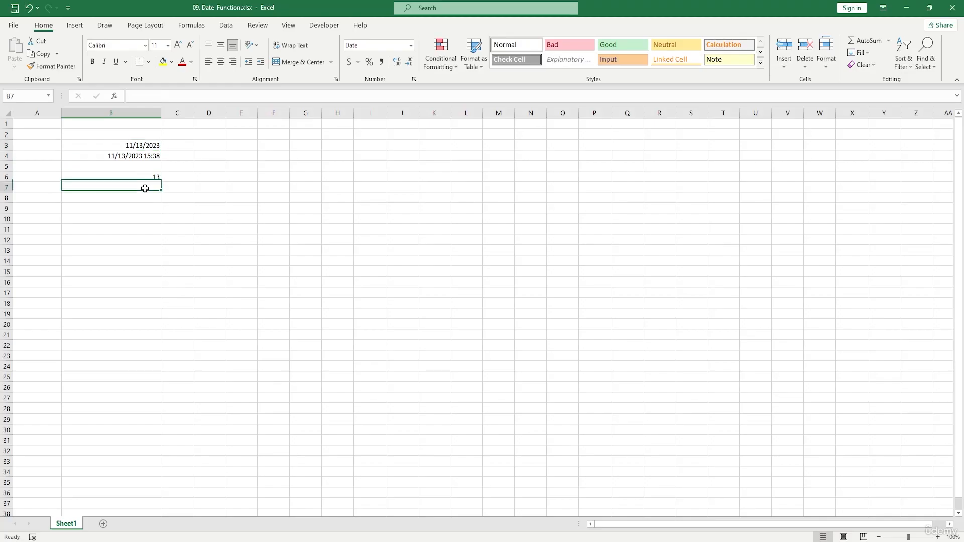
pyautogui.doubleClick(144, 188)
pyautogui.write('=')
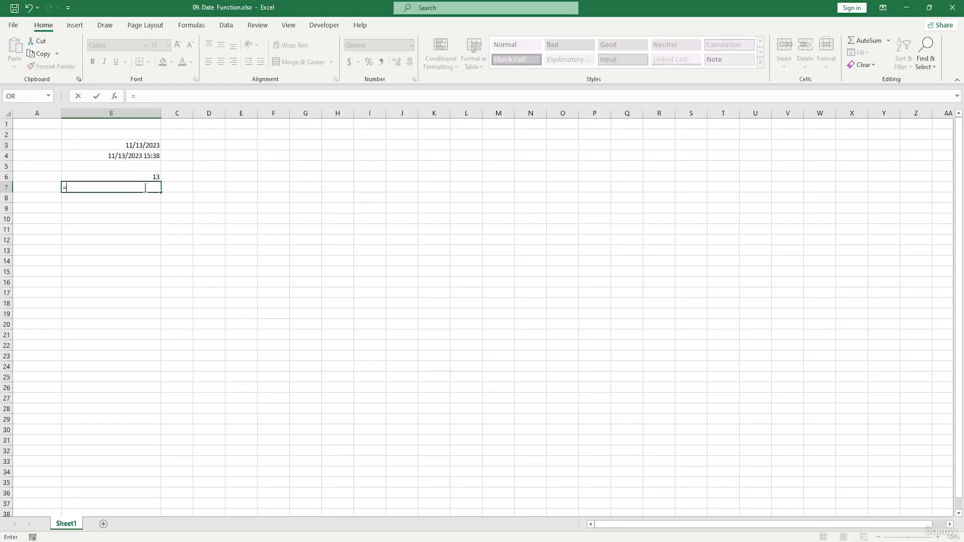
pyautogui.write('moth')
pyautogui.press('BackSpace')
pyautogui.press('BackSpace')
pyautogui.write('n')
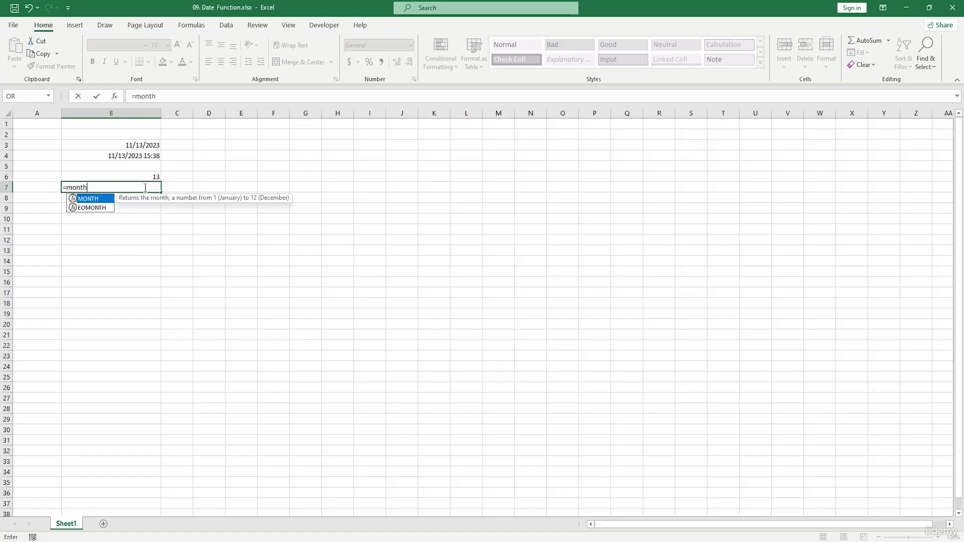
pyautogui.write('th')
pyautogui.press('Tab')
pyautogui.click(151, 145)
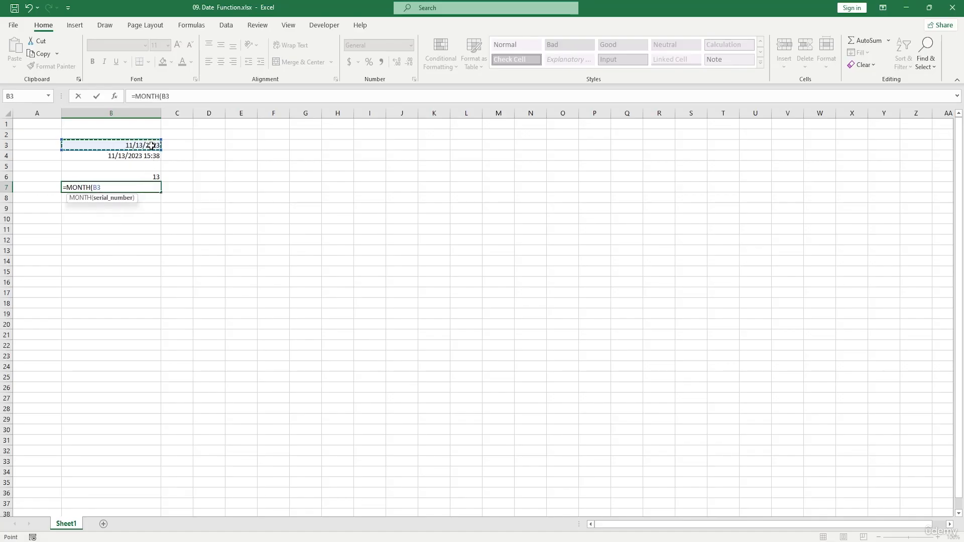
pyautogui.write(')')
pyautogui.press('Return')
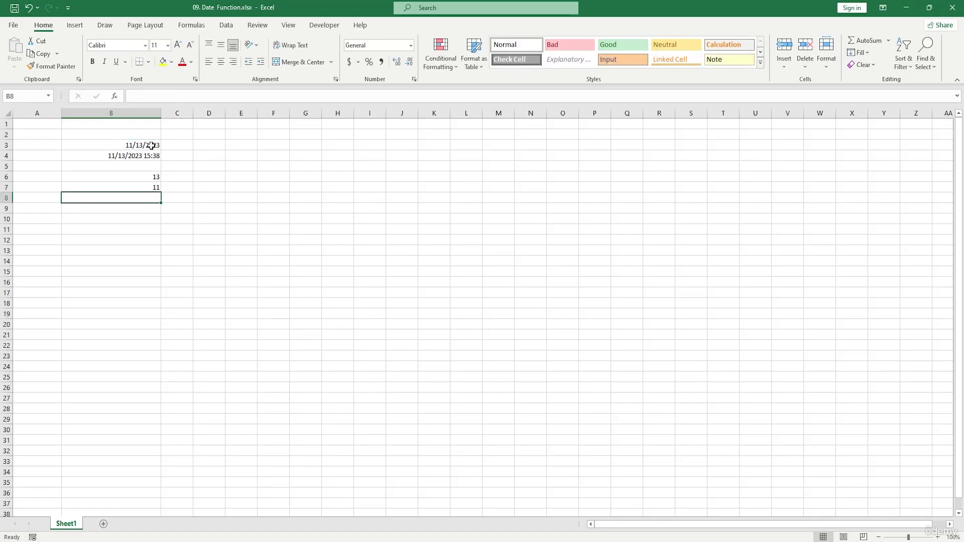
# - Extract the year from the date in B3 by entering =YEAR(B3) in cell B8
pyautogui.write('=year')
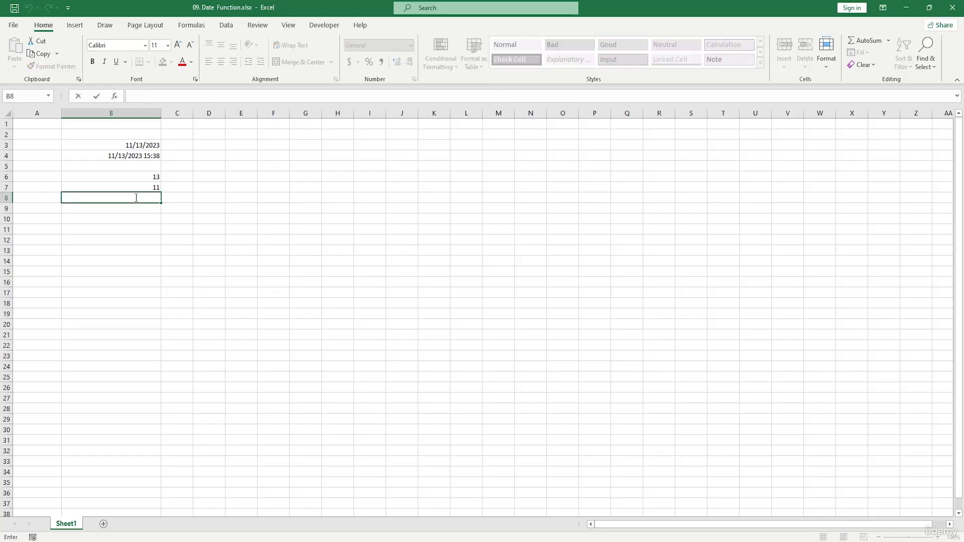
pyautogui.press('Tab')
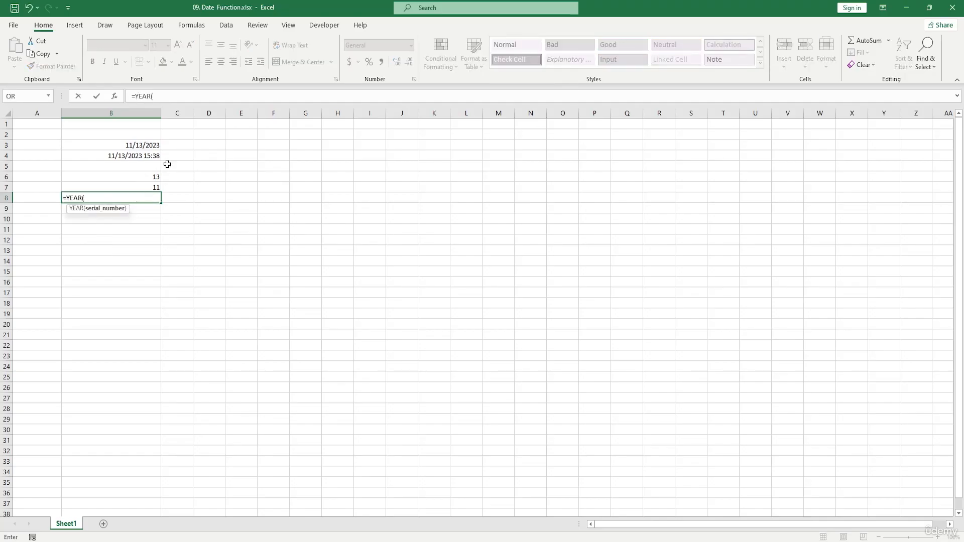
pyautogui.click(156, 145)
pyautogui.write(')')
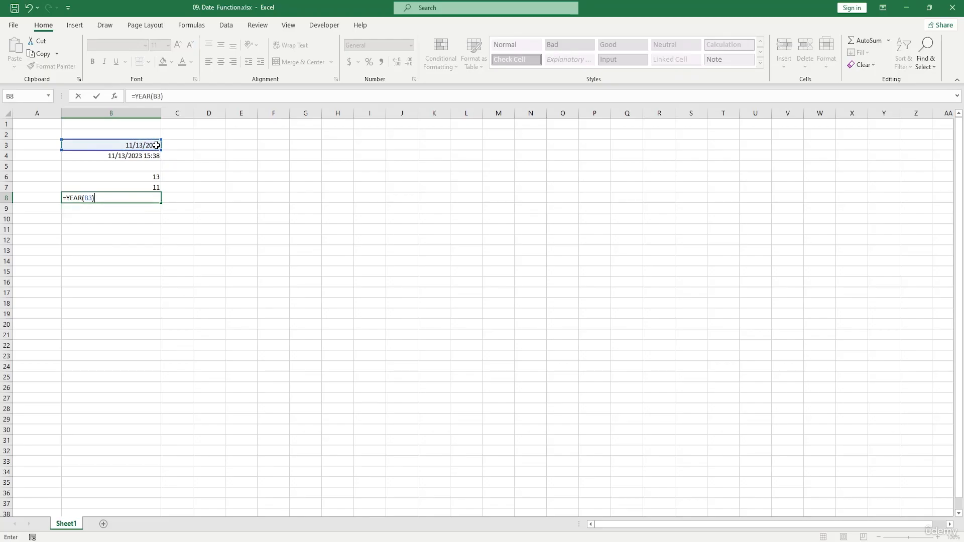
pyautogui.press('Return')
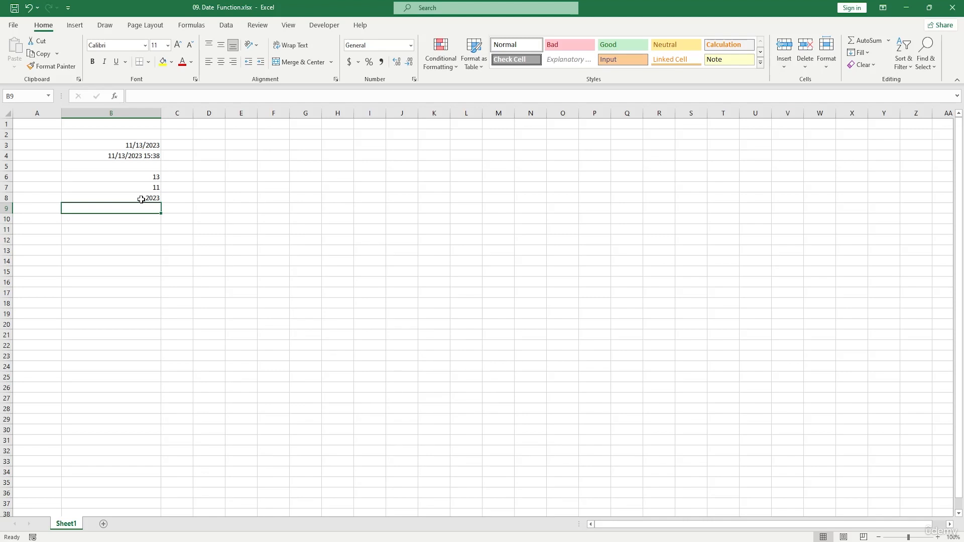
# - Enter the day, month and year values 23, 4 and 2023 in cells D6, D7 and D8
pyautogui.moveTo(133, 184); pyautogui.dragTo(138, 198)
pyautogui.click(285, 197)
pyautogui.click(212, 180)
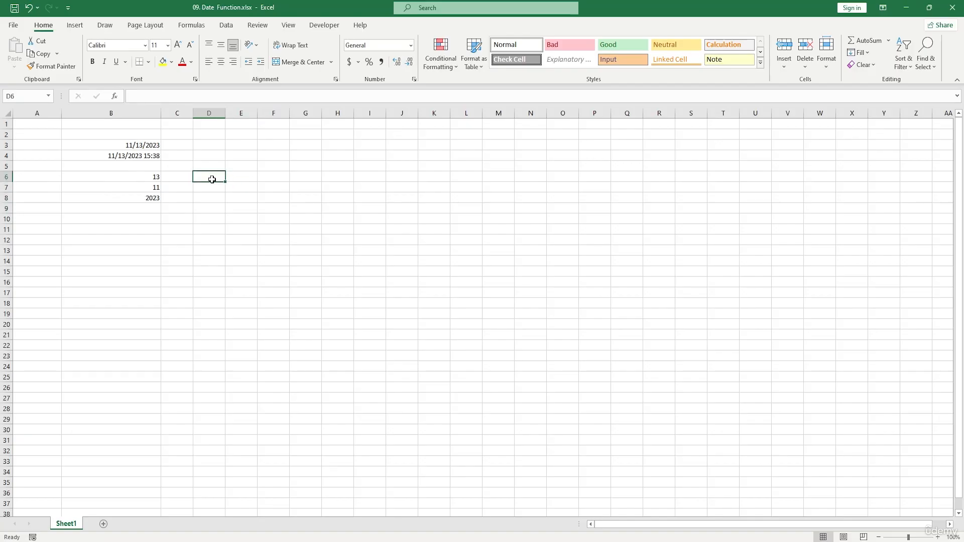
pyautogui.write('23')
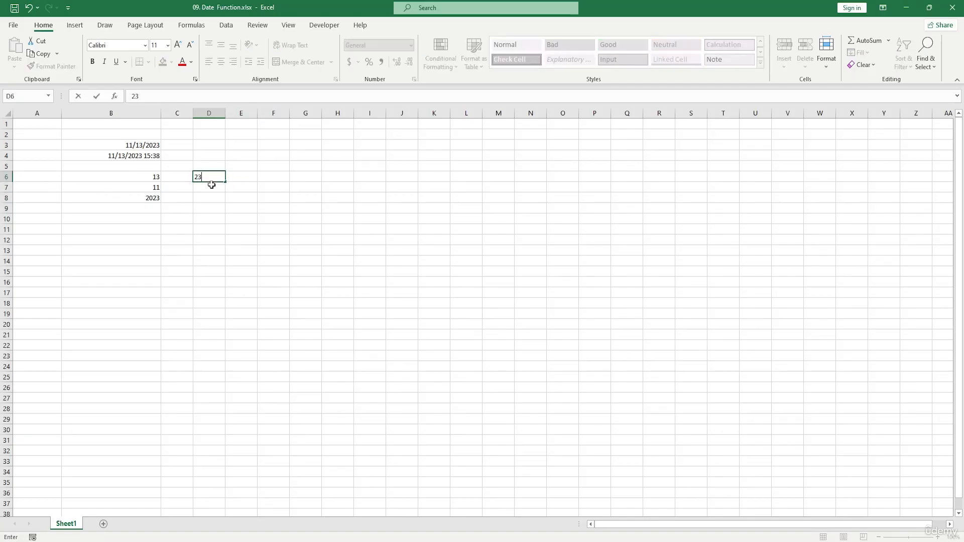
pyautogui.press('Return')
pyautogui.write('4')
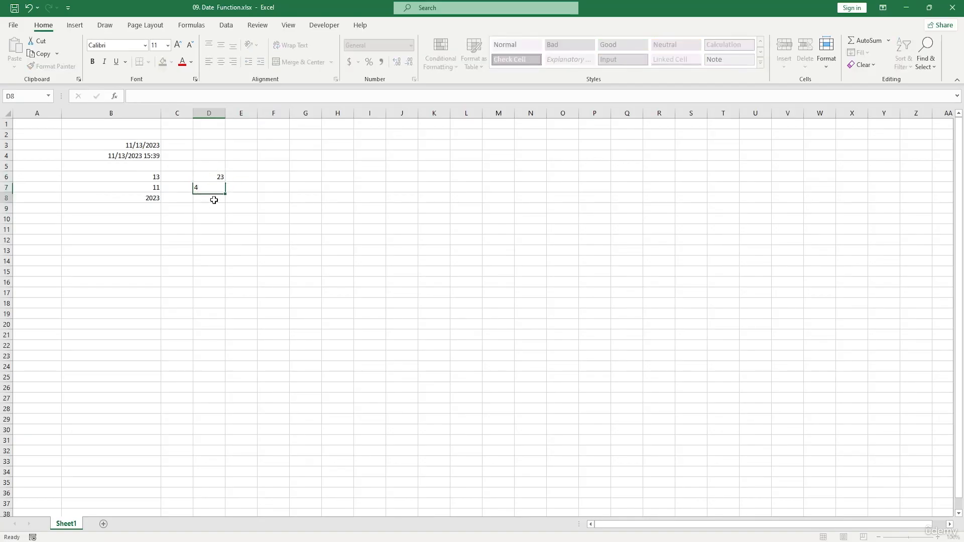
pyautogui.press('Return')
pyautogui.write('20')
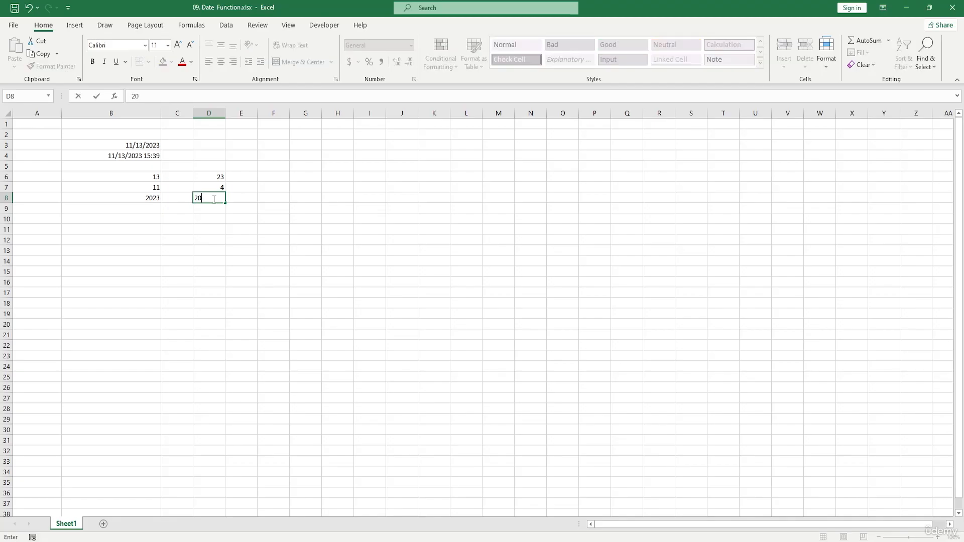
pyautogui.write('23')
pyautogui.click(159, 208)
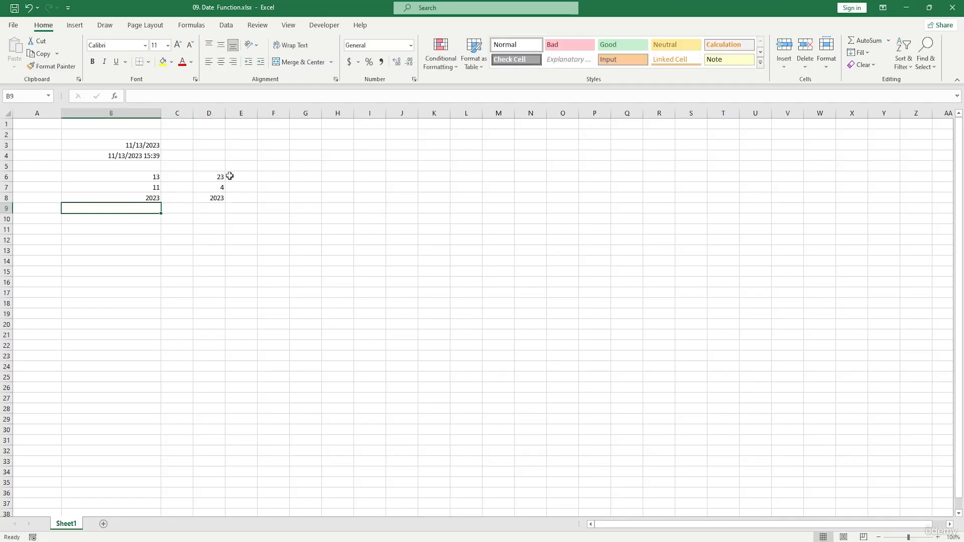
# - Combine the year, month and day in B8, B7 and B6 into a date by entering =DATE(B8,B7,B6) in cell B9
pyautogui.click(221, 187)
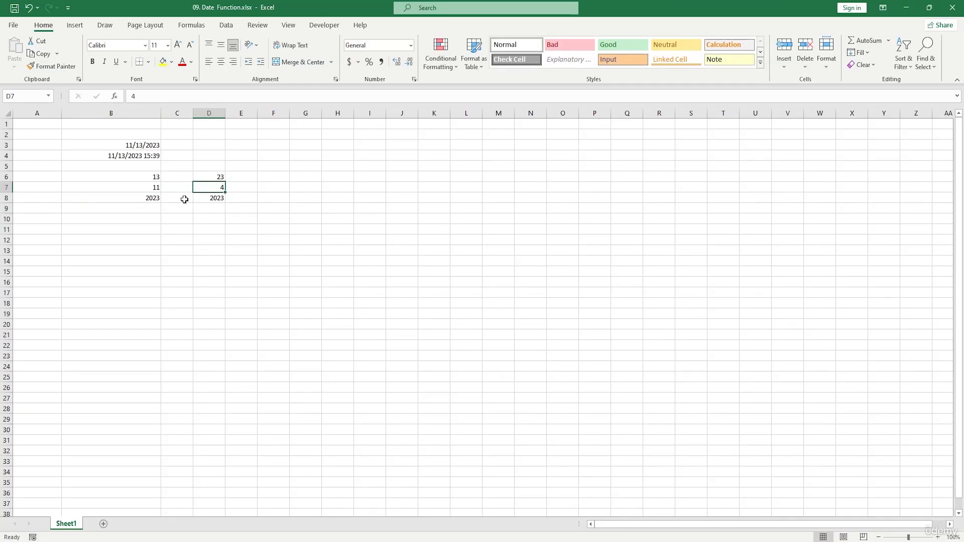
pyautogui.doubleClick(145, 209)
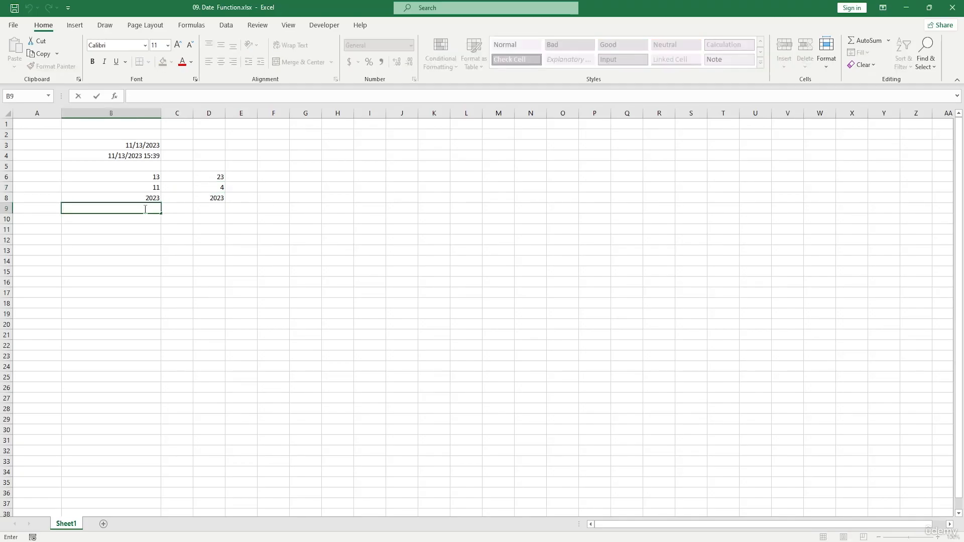
pyautogui.write('=dat')
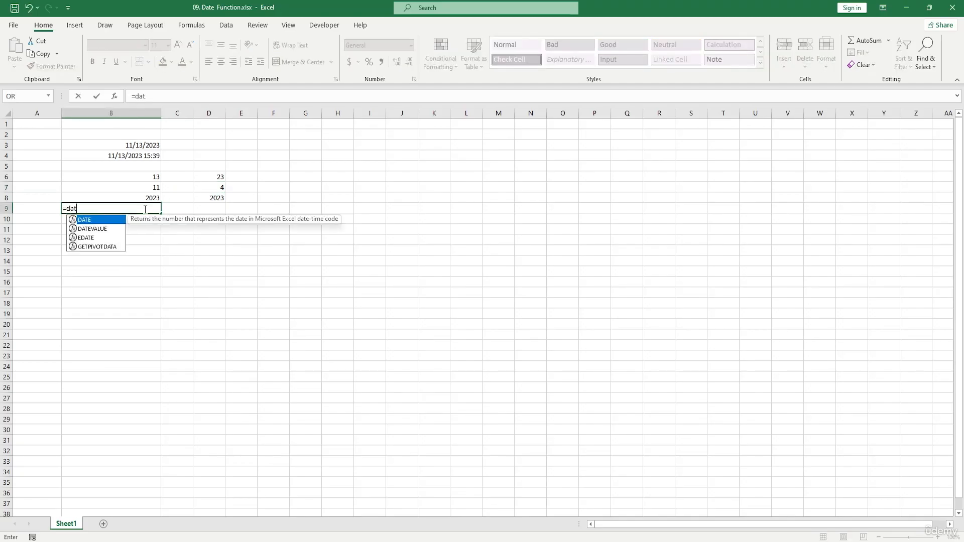
pyautogui.press('Tab')
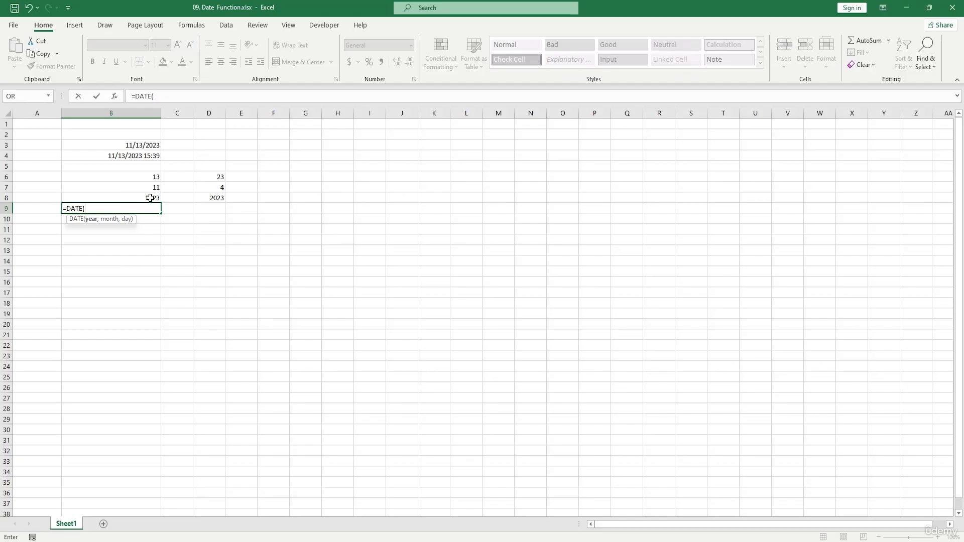
pyautogui.click(151, 196)
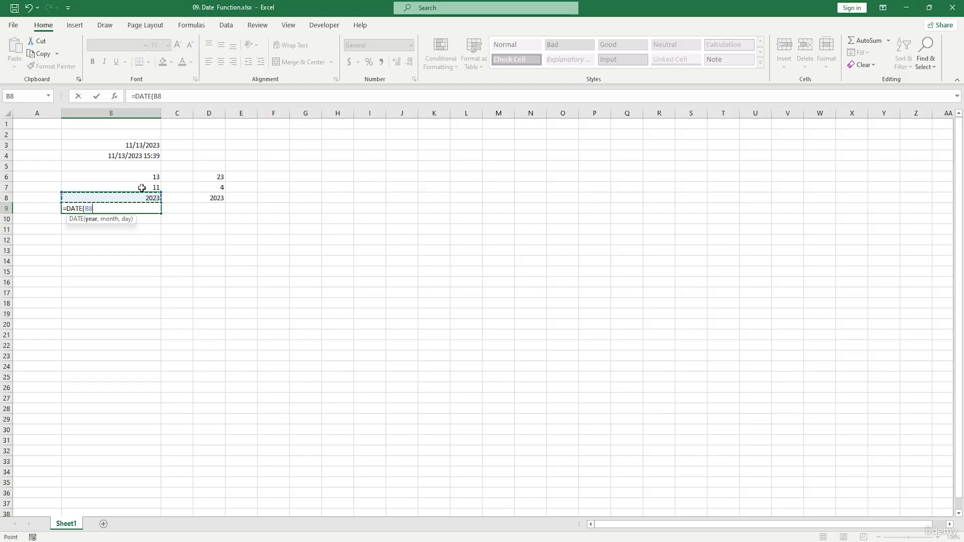
pyautogui.click(143, 187)
pyautogui.click(143, 199)
pyautogui.write(',')
pyautogui.click(147, 188)
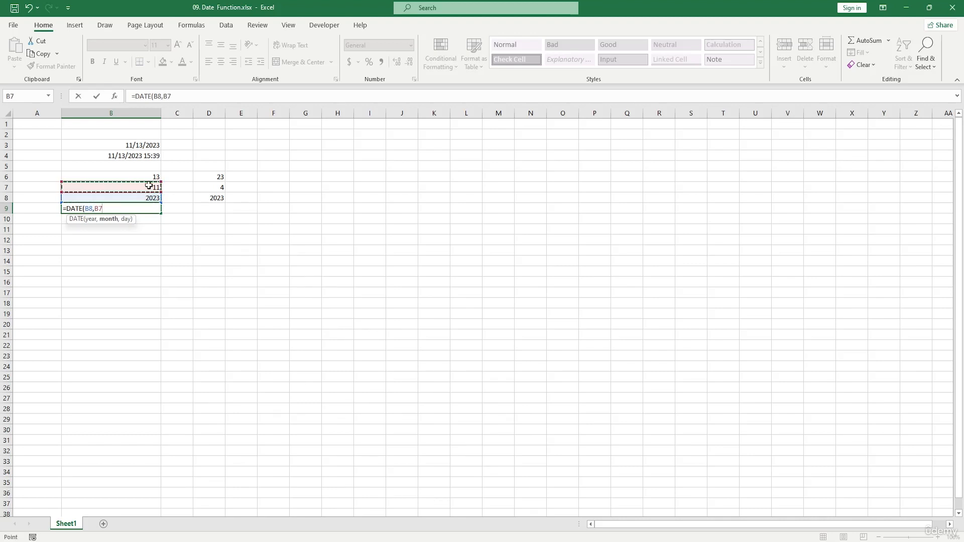
pyautogui.write(',')
pyautogui.click(149, 180)
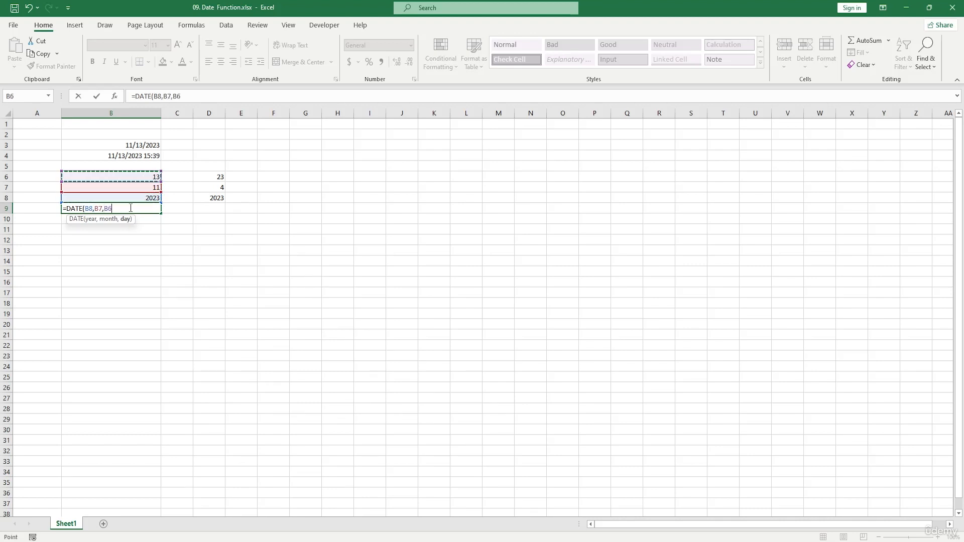
pyautogui.write(')')
pyautogui.press('Return')
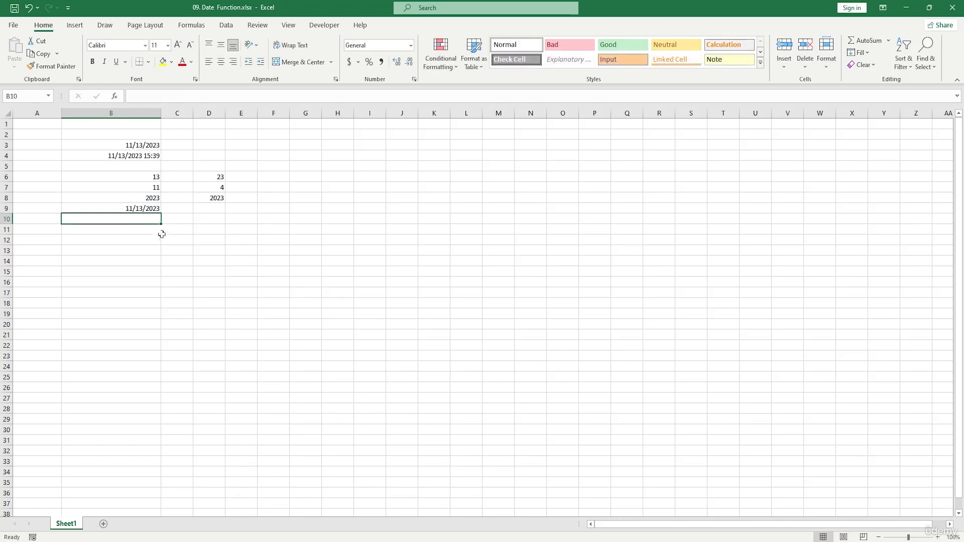
pyautogui.click(130, 210)
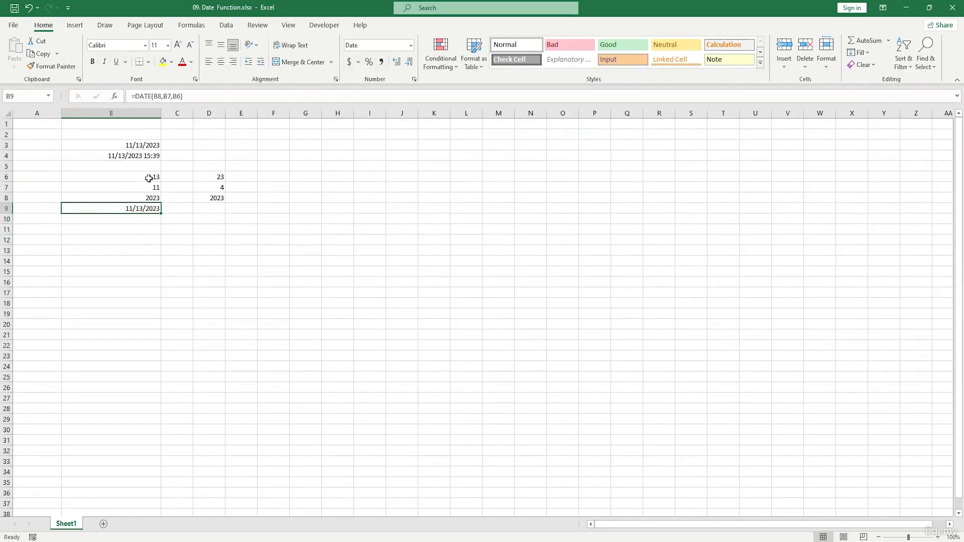
# - Try to build a date in cell D9 from the whole range with =DATE(D6:D8)
pyautogui.click(207, 206)
pyautogui.write('=')
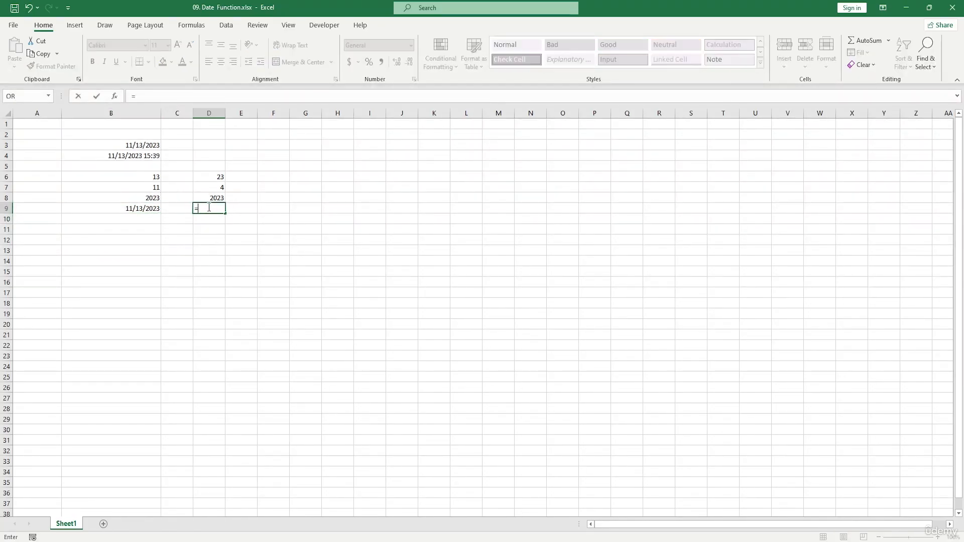
pyautogui.write('date')
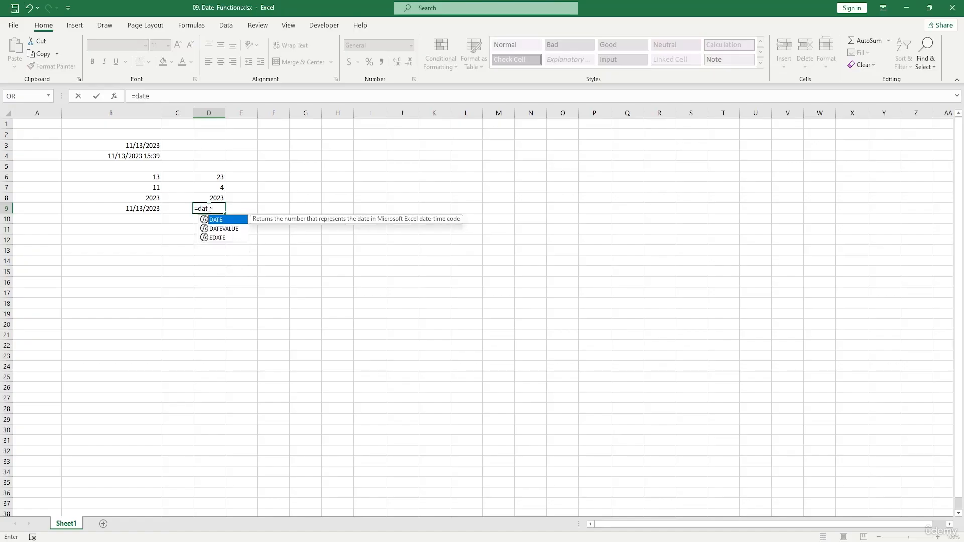
pyautogui.press('Tab')
pyautogui.moveTo(201, 198); pyautogui.dragTo(207, 178)
pyautogui.write(')')
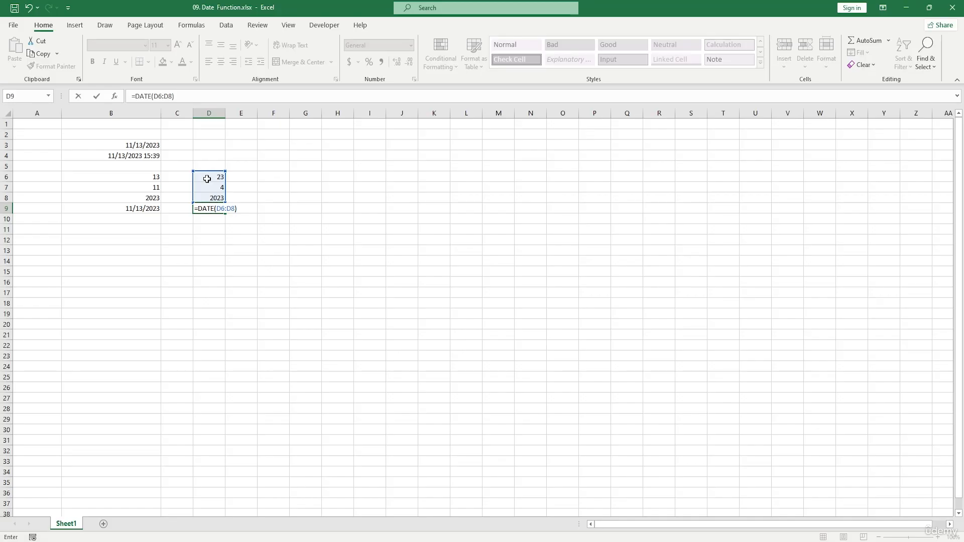
pyautogui.press('Return')
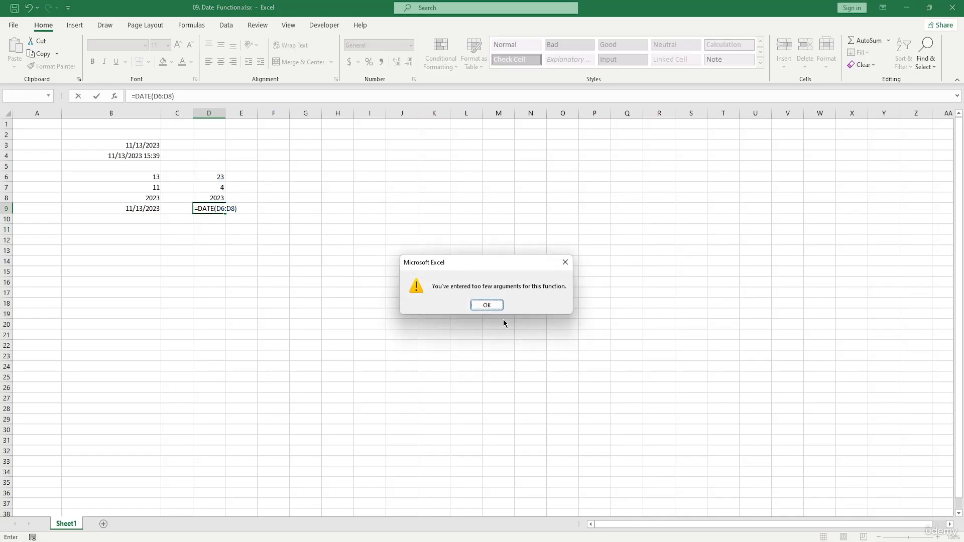
pyautogui.click(494, 306)
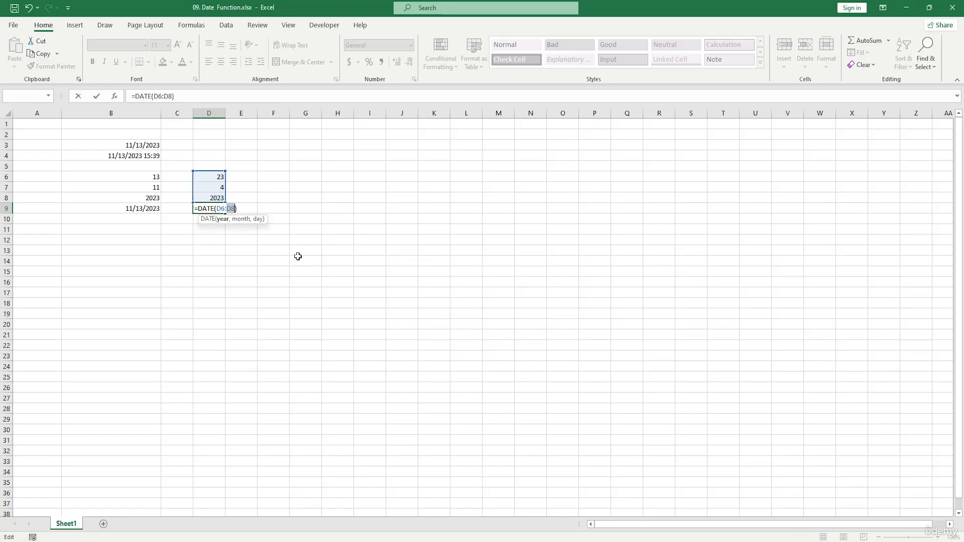
# - Replace the range in D9's formula with separate year, month and day references, making it =DATE(D8,D7,D6)
pyautogui.press('BackSpace')
pyautogui.press('BackSpace')
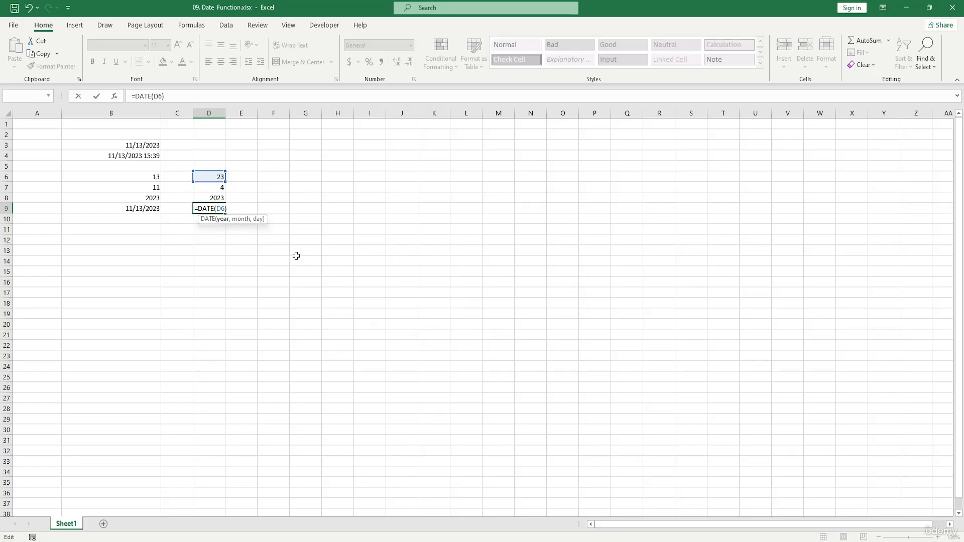
pyautogui.press('BackSpace')
pyautogui.press('BackSpace')
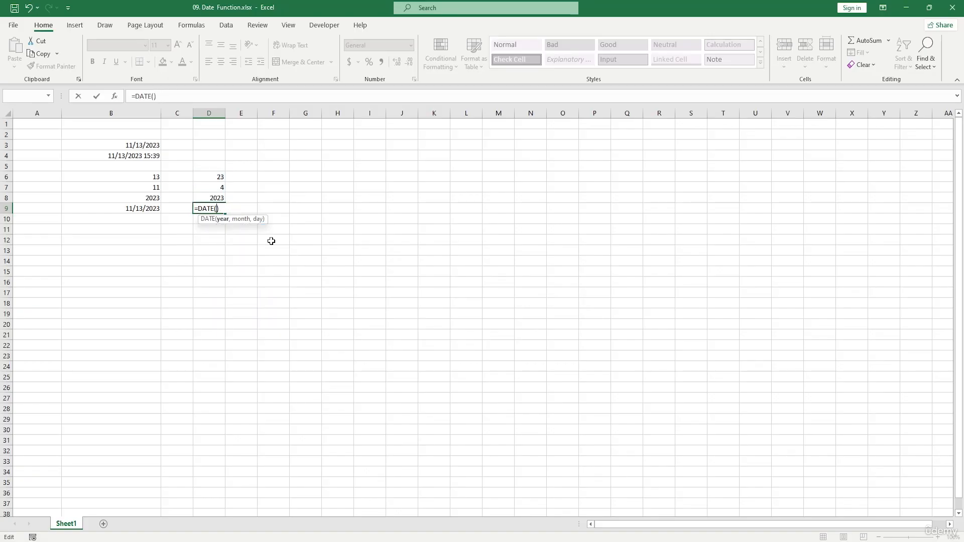
pyautogui.click(223, 199)
pyautogui.write(',')
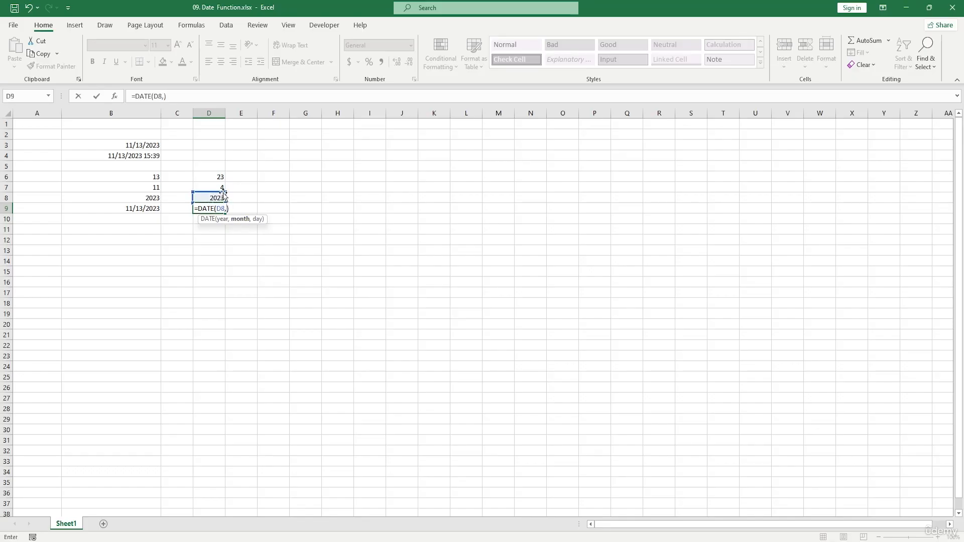
pyautogui.click(220, 188)
pyautogui.write(',')
pyautogui.click(215, 176)
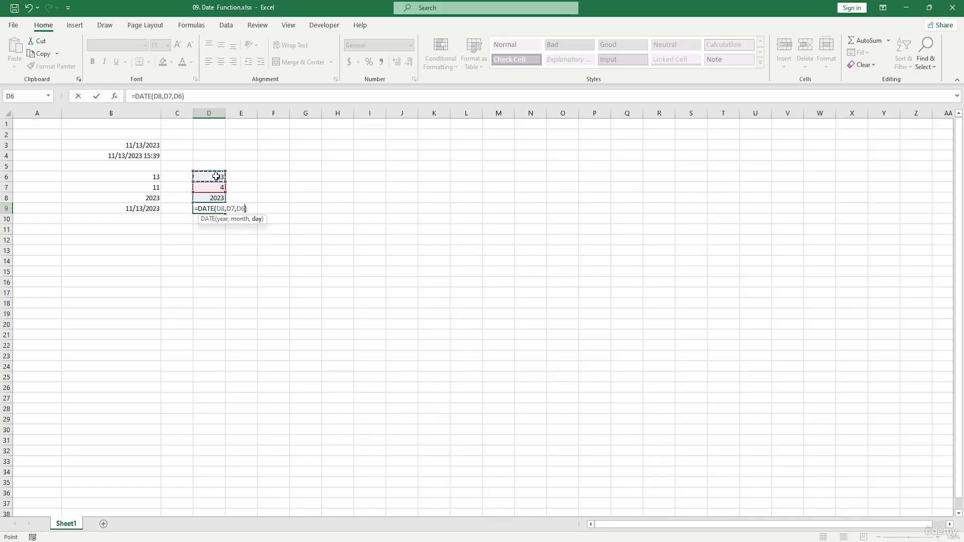
pyautogui.write(')')
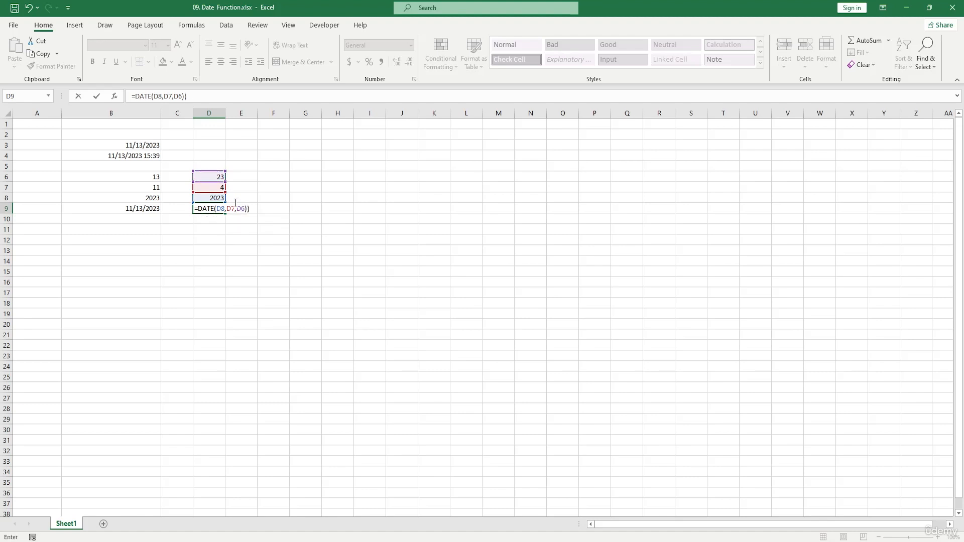
pyautogui.press('Return')
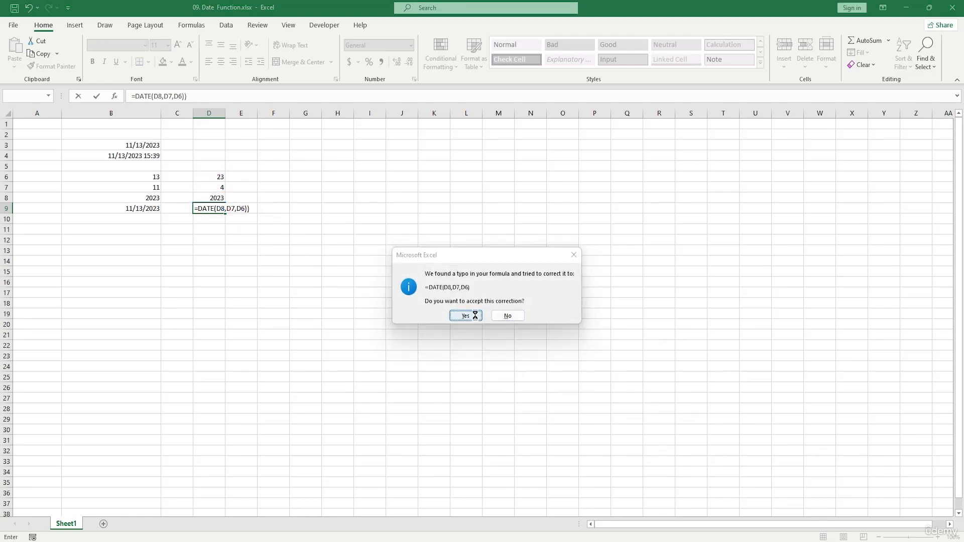
pyautogui.click(462, 316)
# - Widen column D slightly and re-enter the formula in cell D9 so its result displays as a date
pyautogui.click(214, 208)
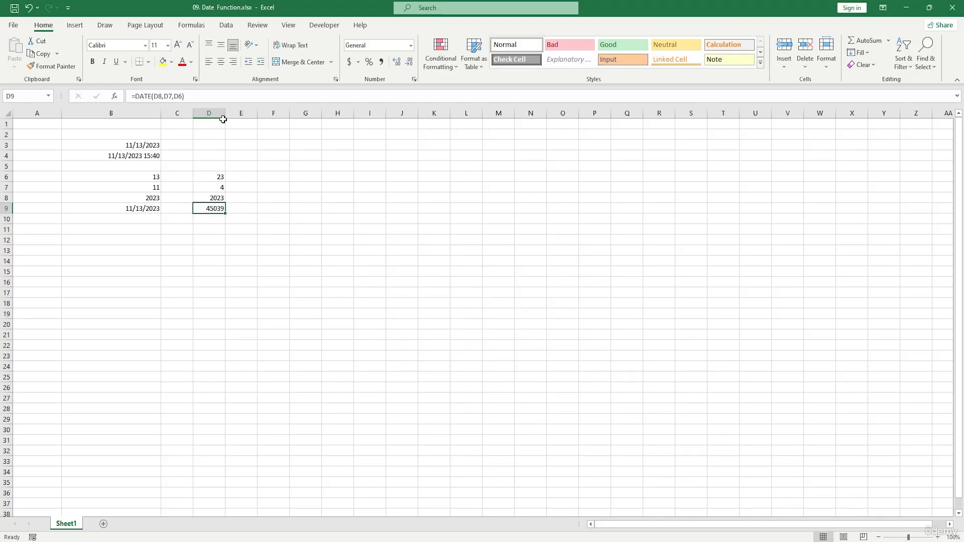
pyautogui.moveTo(224, 113); pyautogui.dragTo(237, 113)
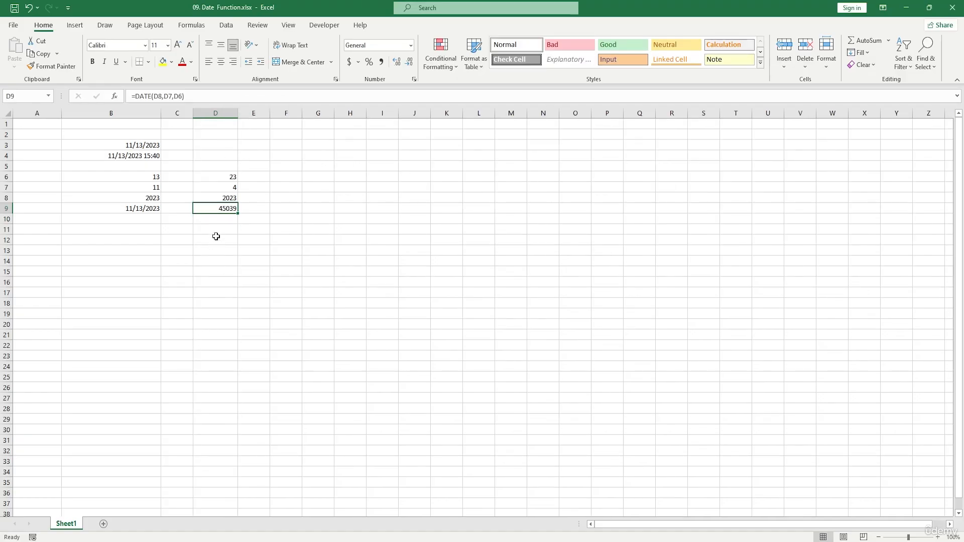
pyautogui.doubleClick(230, 210)
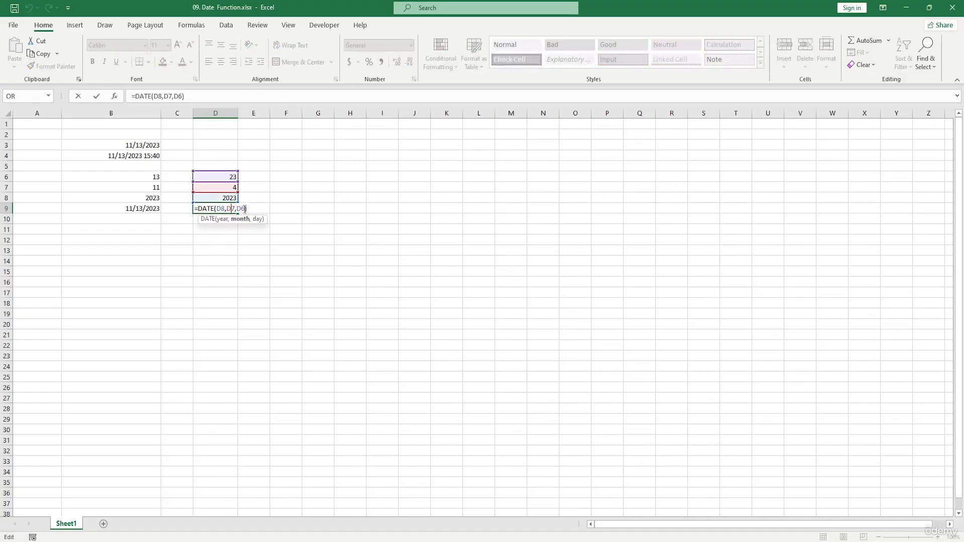
pyautogui.click(245, 208)
pyautogui.press('Return')
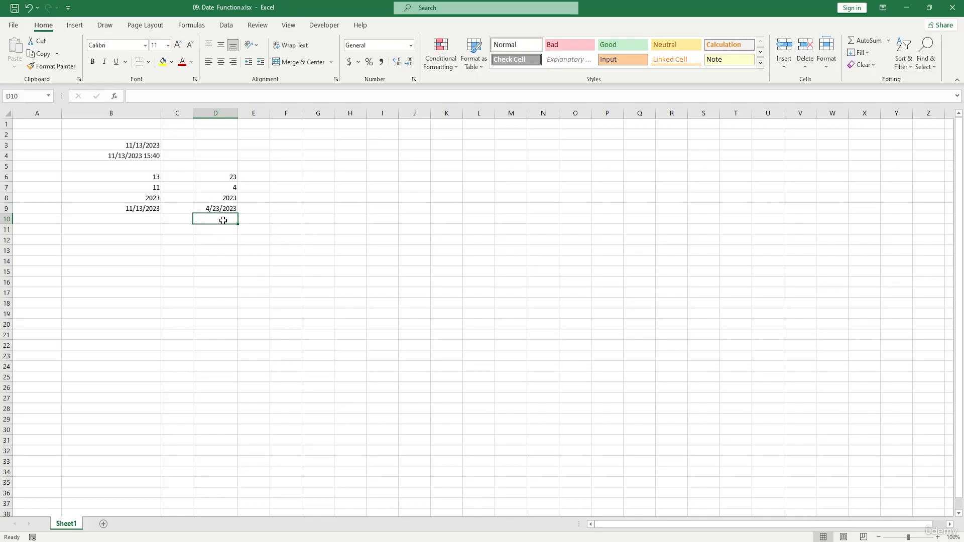
# - Try to subtract 5 from the date in D9 by entering =DATE(D9-5) in cell B11
pyautogui.moveTo(154, 176); pyautogui.dragTo(235, 209)
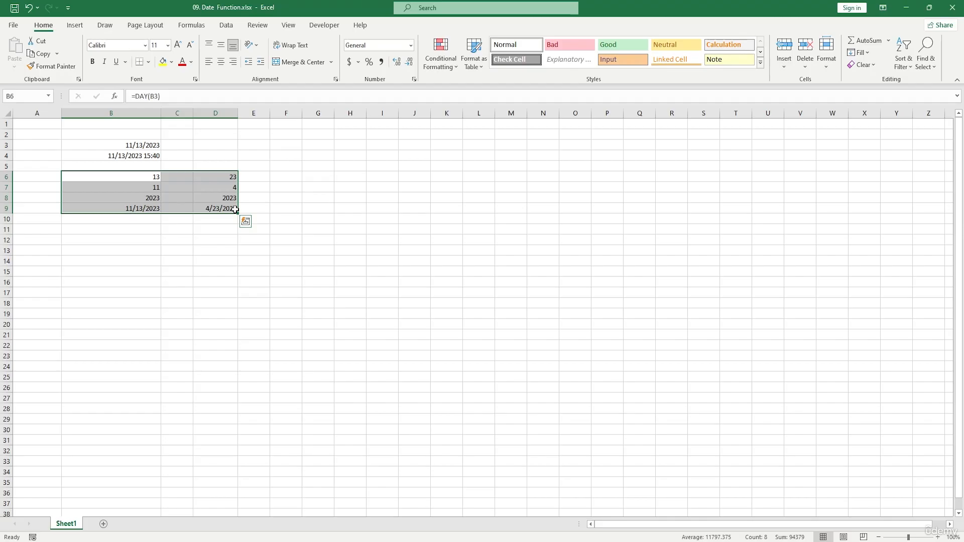
pyautogui.doubleClick(127, 228)
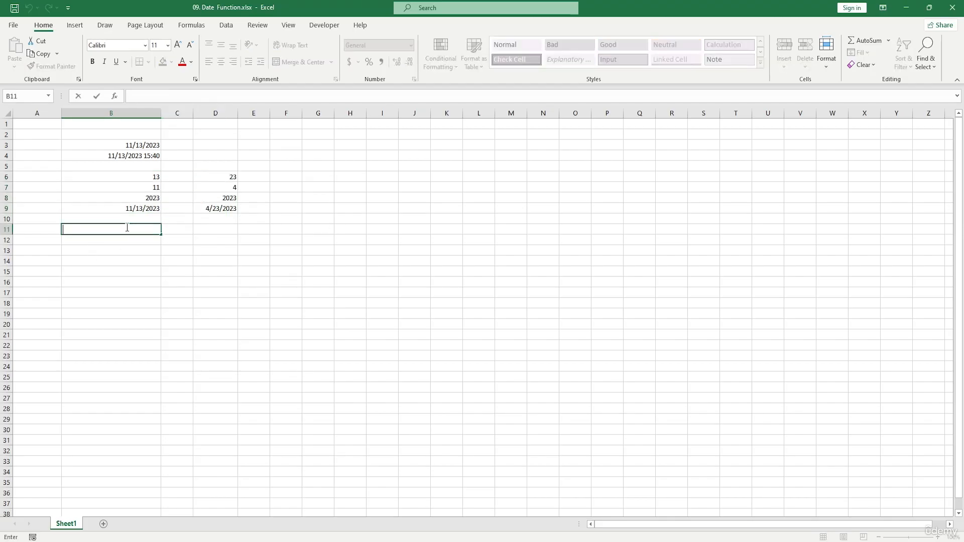
pyautogui.write('=dat')
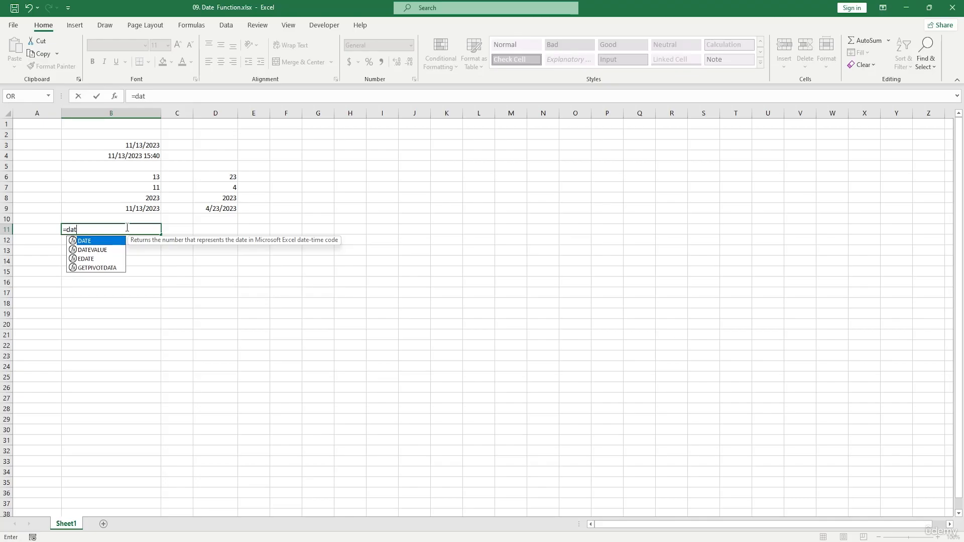
pyautogui.press('Tab')
pyautogui.click(219, 208)
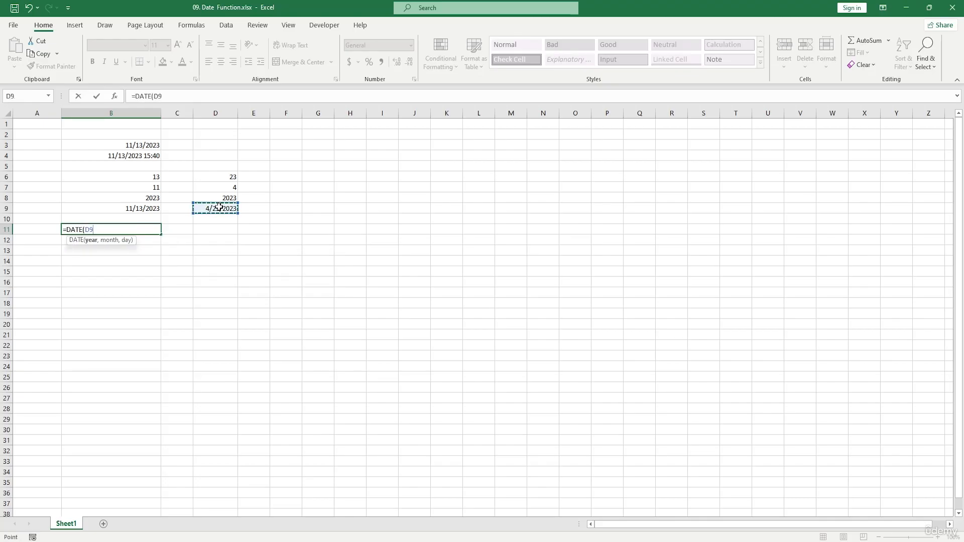
pyautogui.write('-5)')
pyautogui.press('Return')
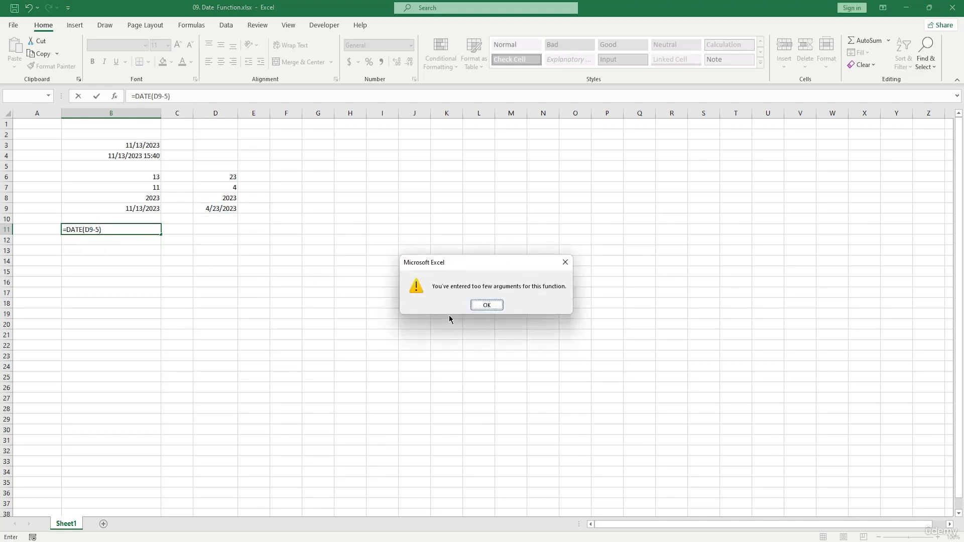
pyautogui.click(486, 305)
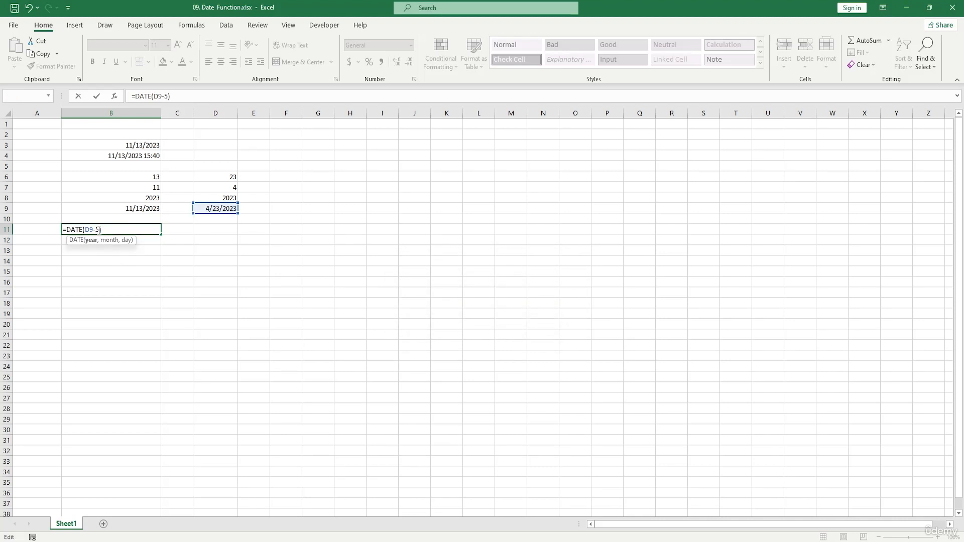
# - Try moving the subtraction outside the function in cell B11, as =DATE(D9)-5
pyautogui.press('BackSpace')
pyautogui.press('BackSpace')
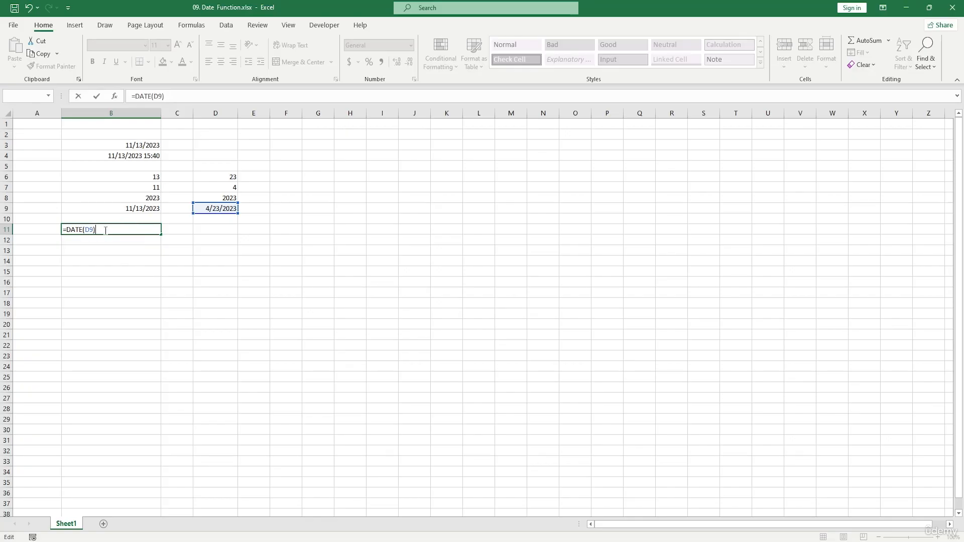
pyautogui.write('-5')
pyautogui.press('Return')
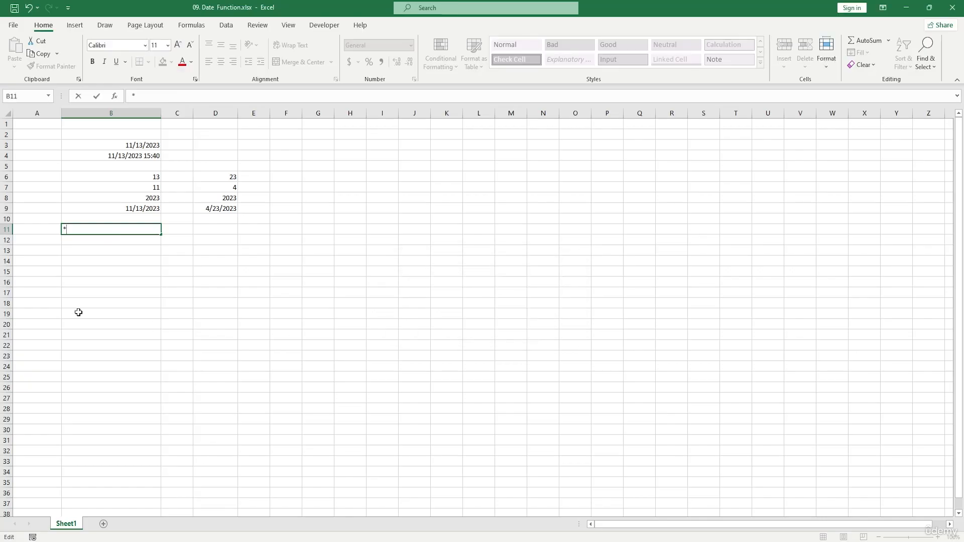
# - Subtract the value in D7 from the date in B9 by entering =B9-D7 in cell B11
pyautogui.press('BackSpace')
pyautogui.write('=')
pyautogui.click(145, 209)
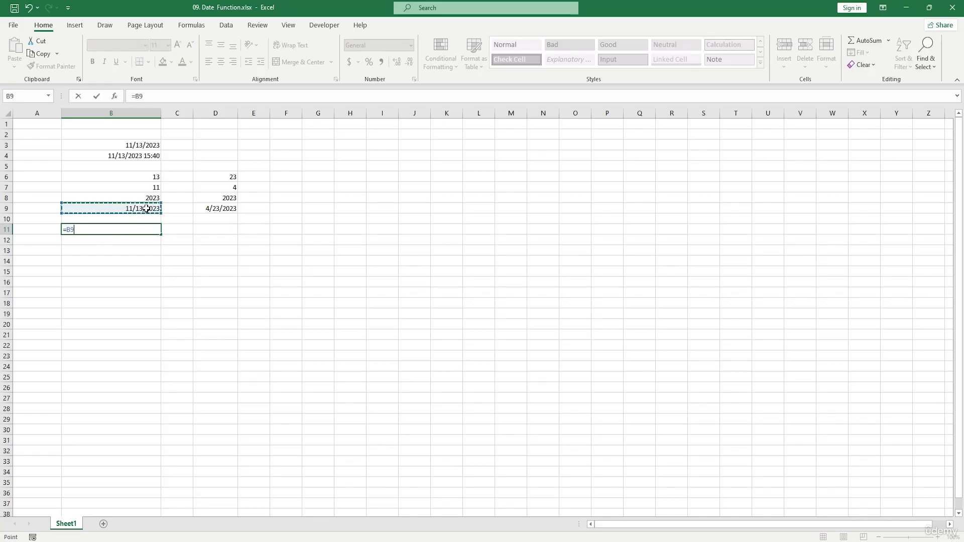
pyautogui.write('-')
pyautogui.click(222, 187)
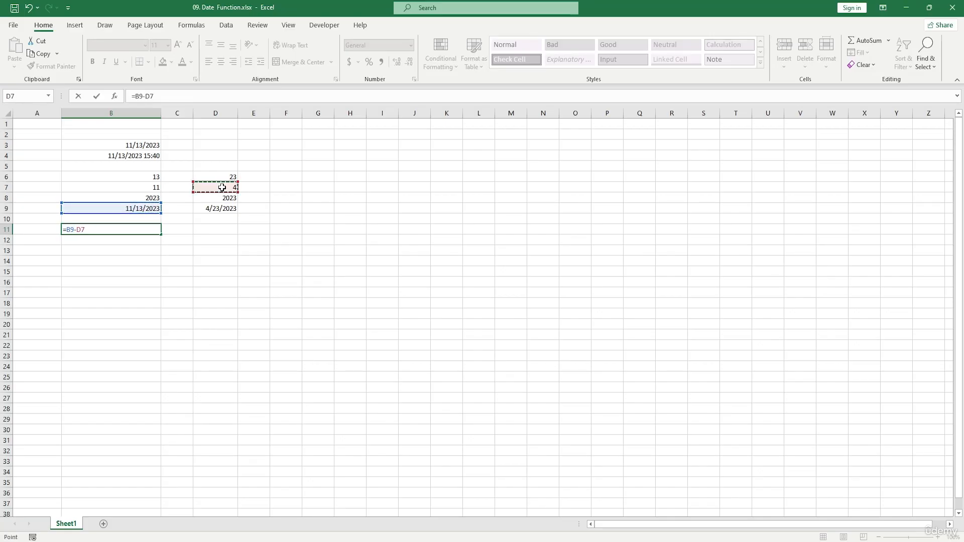
pyautogui.press('Return')
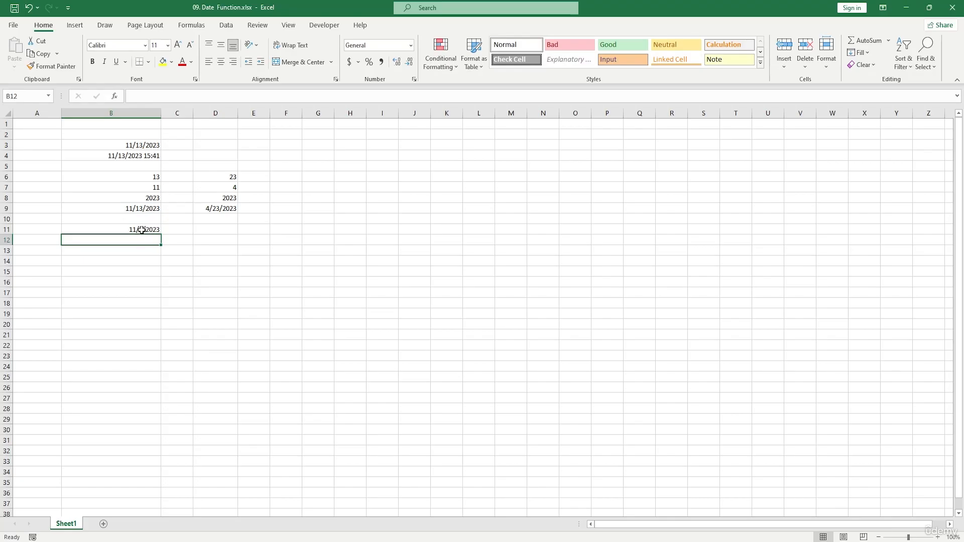
# - Add 4 days to the date in B9 by entering =B9+4 in cell B12
pyautogui.click(142, 230)
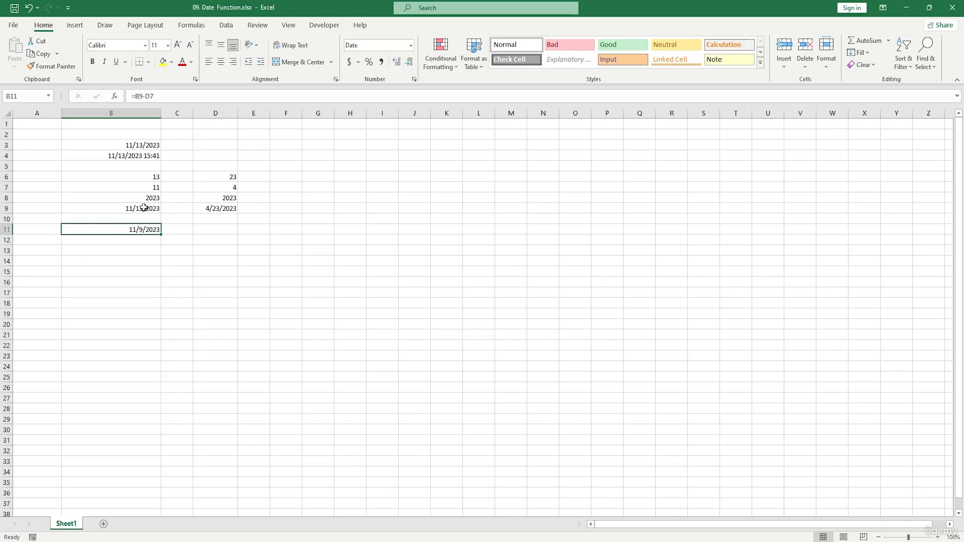
pyautogui.doubleClick(144, 239)
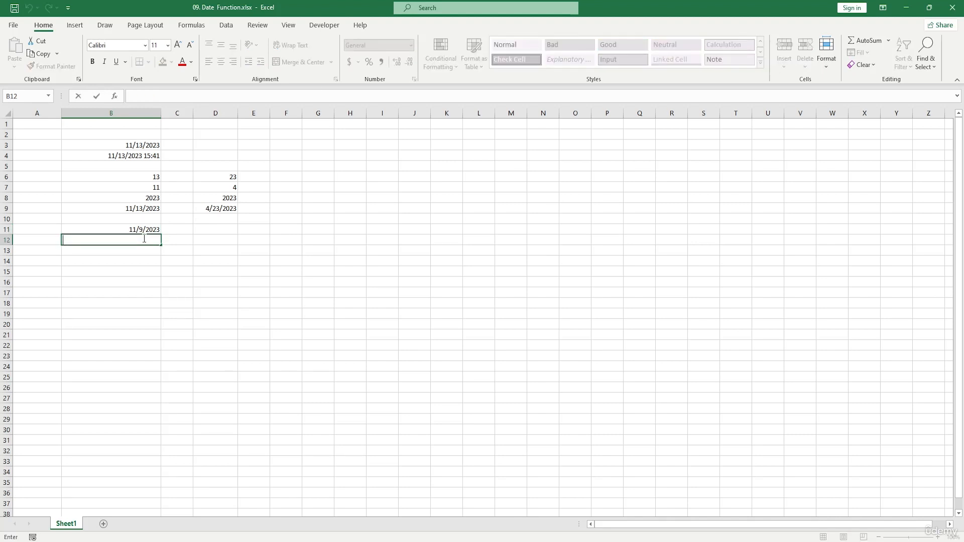
pyautogui.write('=')
pyautogui.click(151, 208)
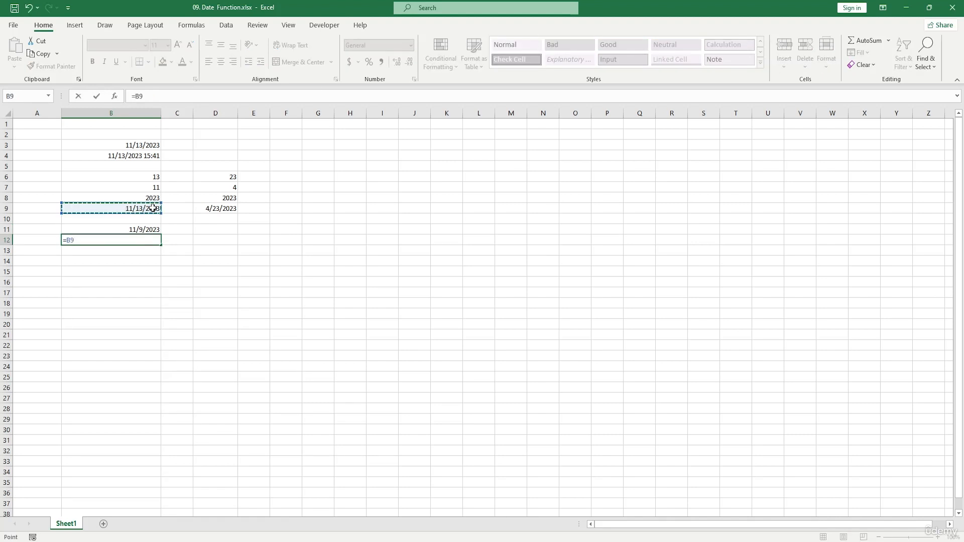
pyautogui.write('+')
pyautogui.click(229, 187)
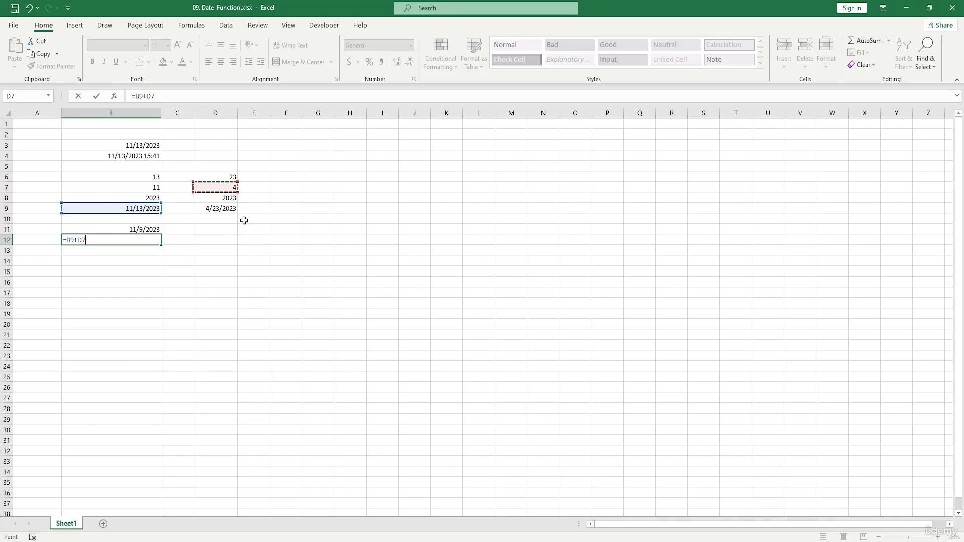
pyautogui.press('BackSpace')
pyautogui.press('BackSpace')
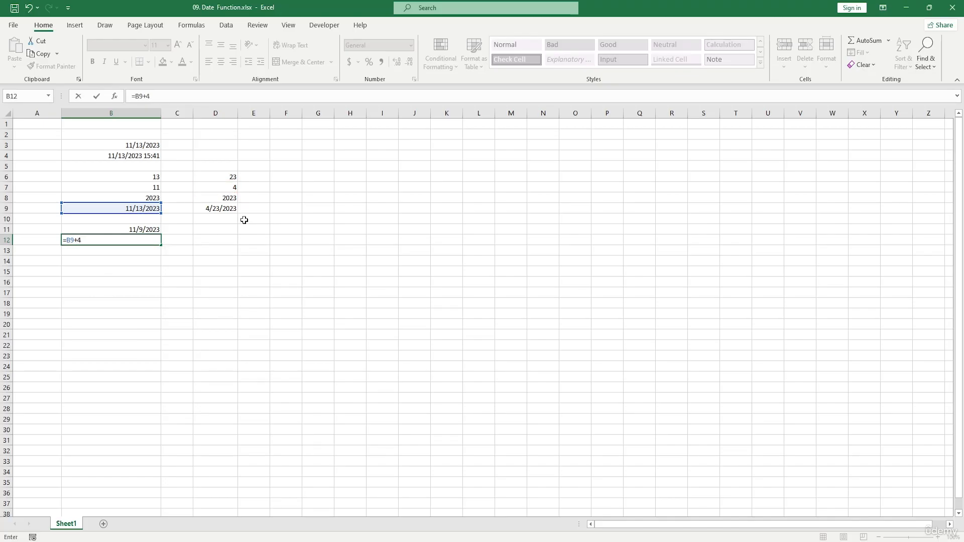
pyautogui.press('Return')
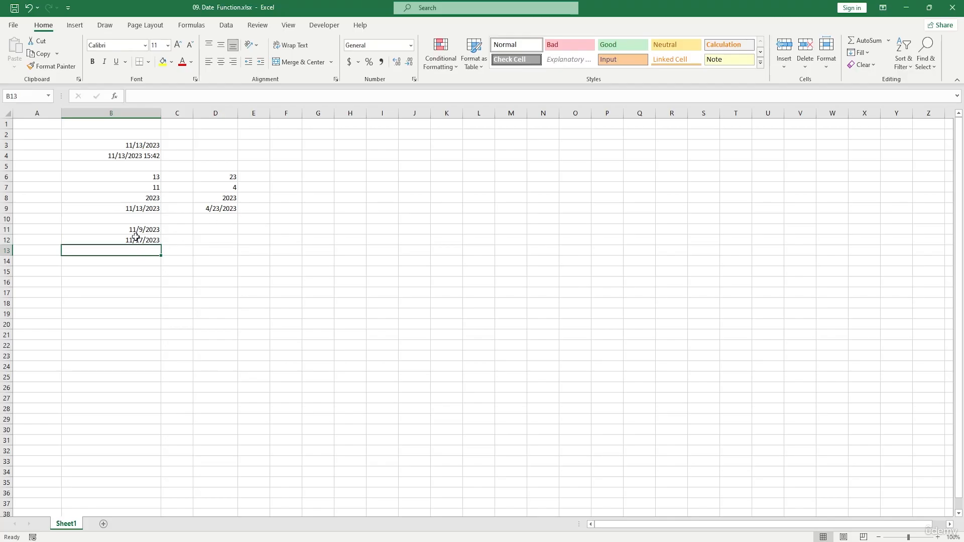
pyautogui.moveTo(136, 240)
pyautogui.mouseDown()
pyautogui.moveTo(141, 249)
pyautogui.moveTo(139, 239)
pyautogui.mouseUp()
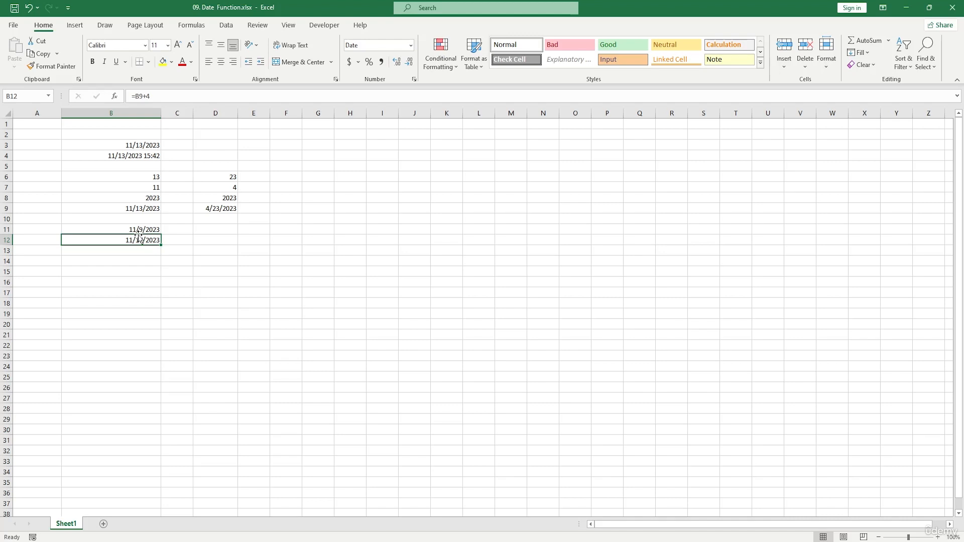
# - Calculate the date six months after B12 by entering =EDATE(B12,6) in cell B14
pyautogui.click(141, 251)
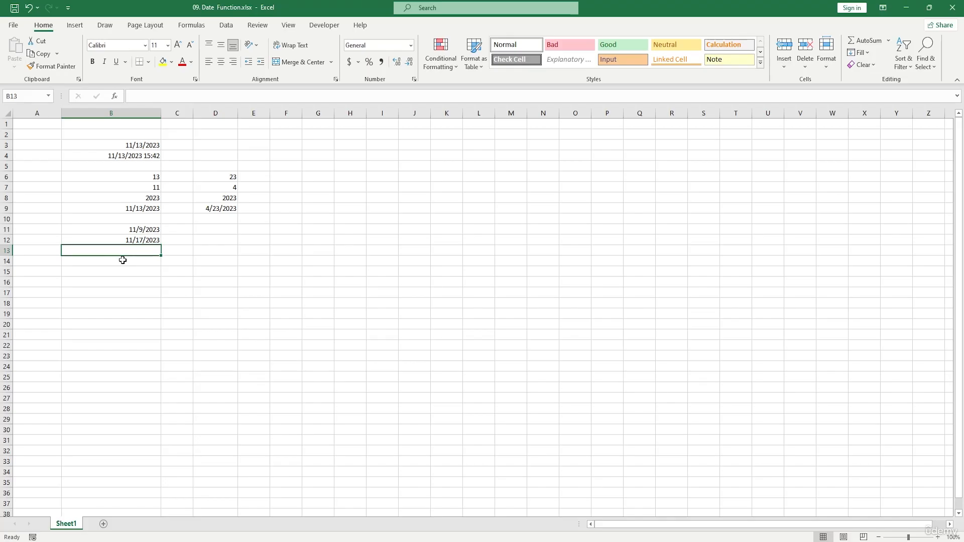
pyautogui.click(123, 260)
pyautogui.write('=edate')
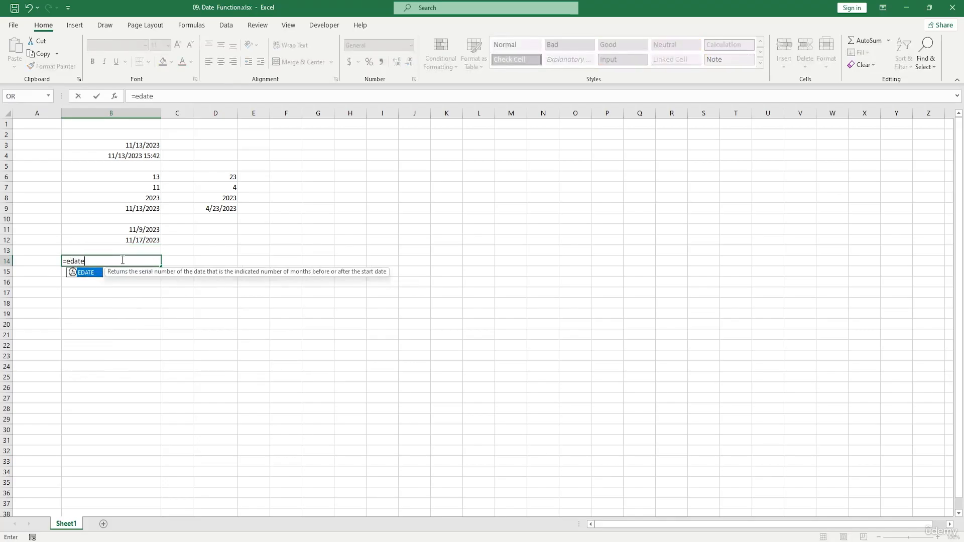
pyautogui.press('Tab')
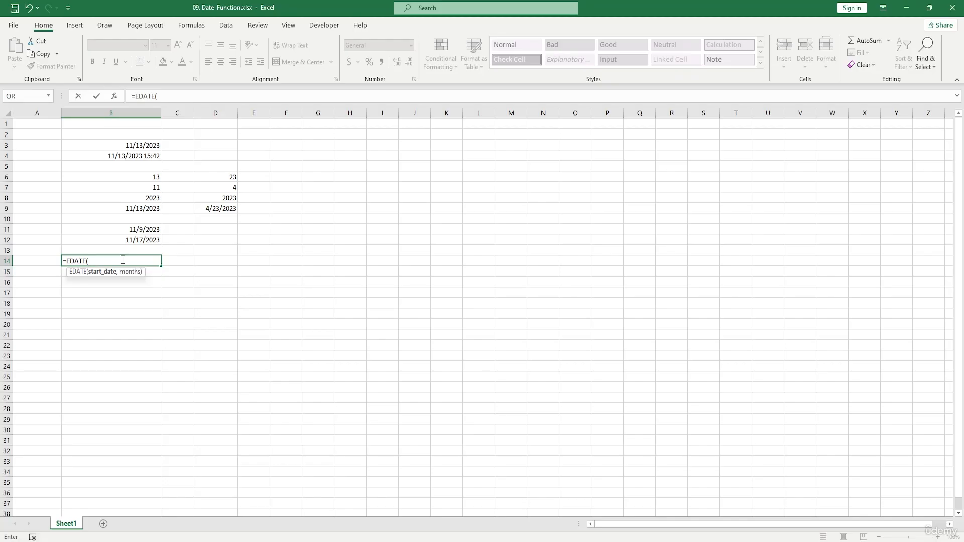
pyautogui.click(147, 239)
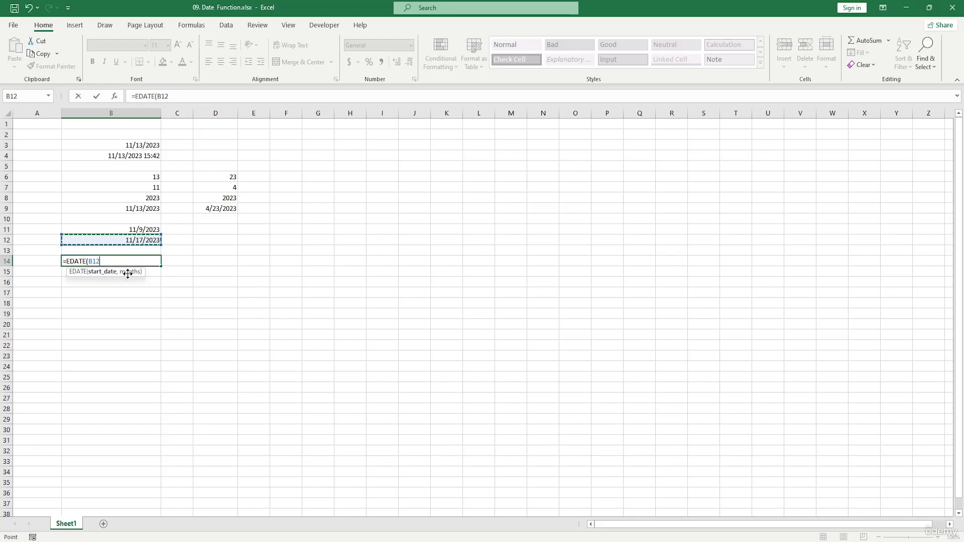
pyautogui.write(',')
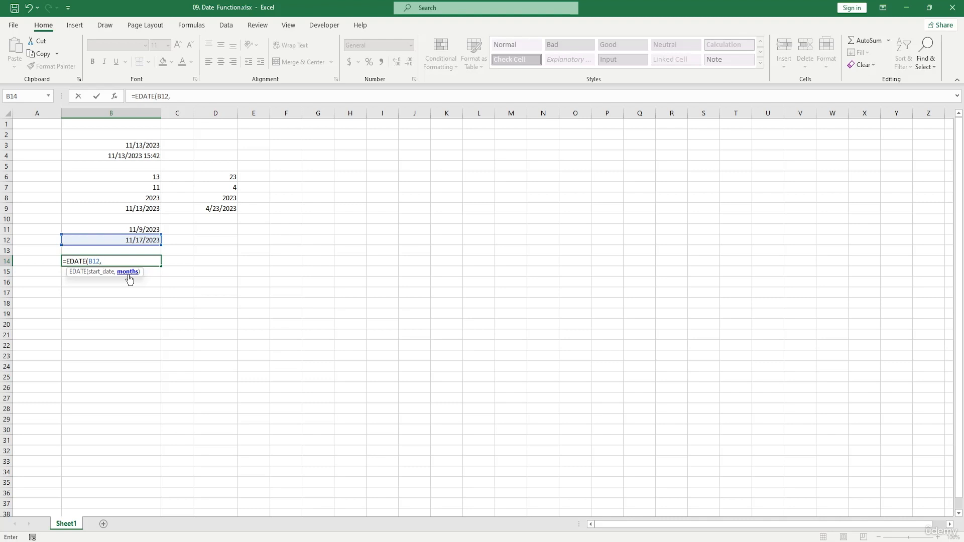
pyautogui.write('6)')
pyautogui.press('Return')
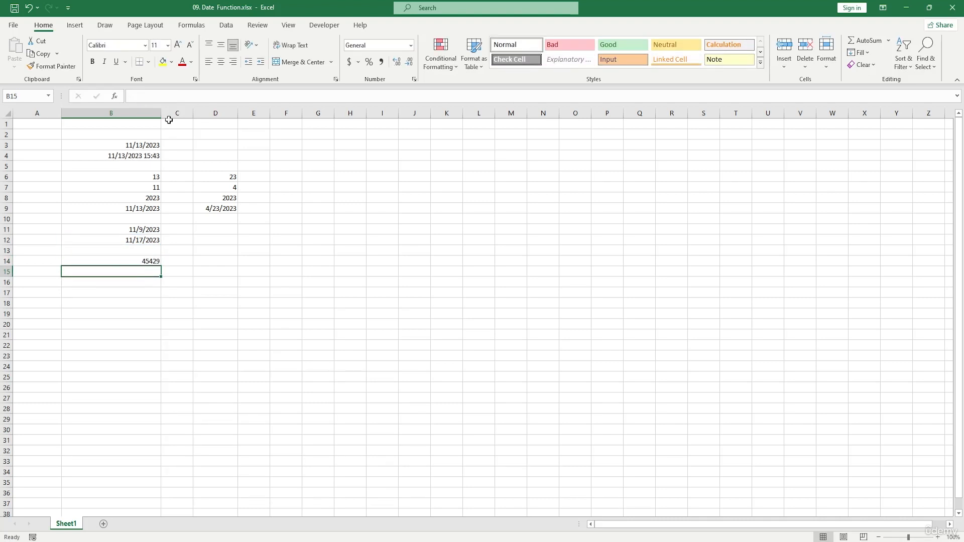
# - Apply the Short Date number format to the EDATE result in cell B14
pyautogui.click(151, 260)
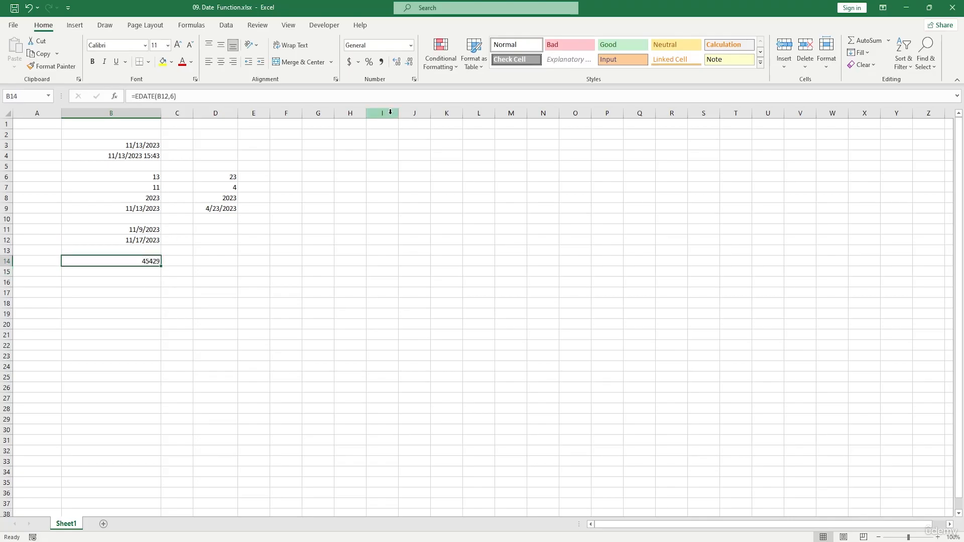
pyautogui.click(411, 45)
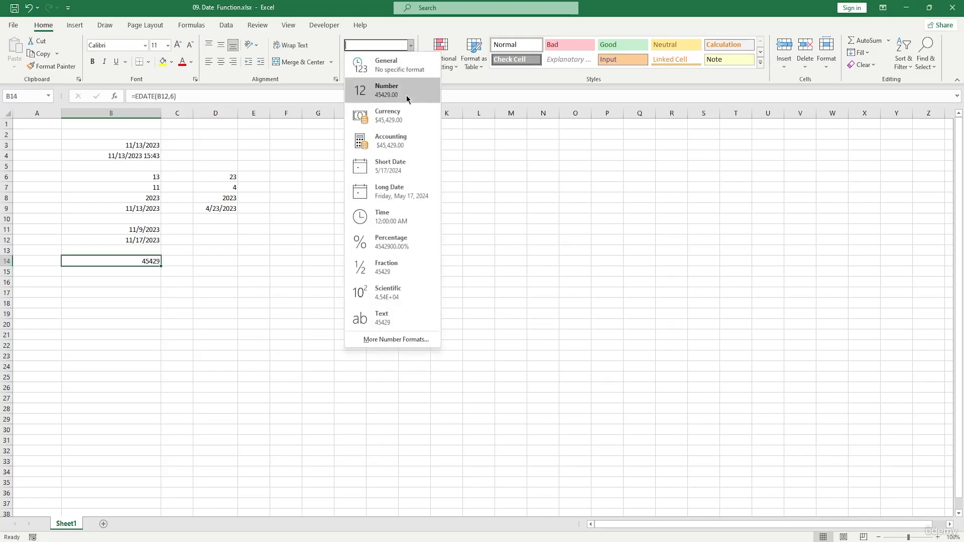
pyautogui.click(406, 166)
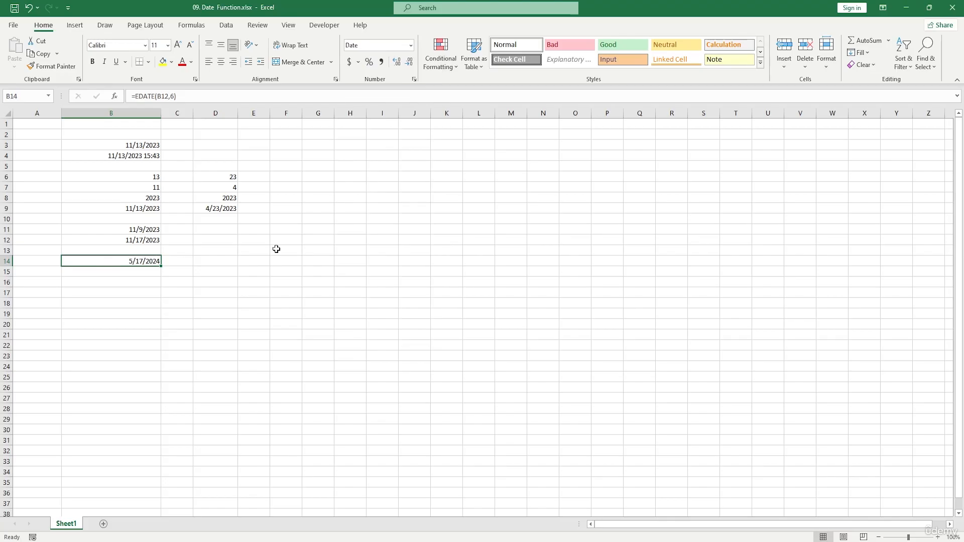
# - Calculate the date two months before B14 by entering =EDATE(B14,-2) in cell B15
pyautogui.doubleClick(137, 271)
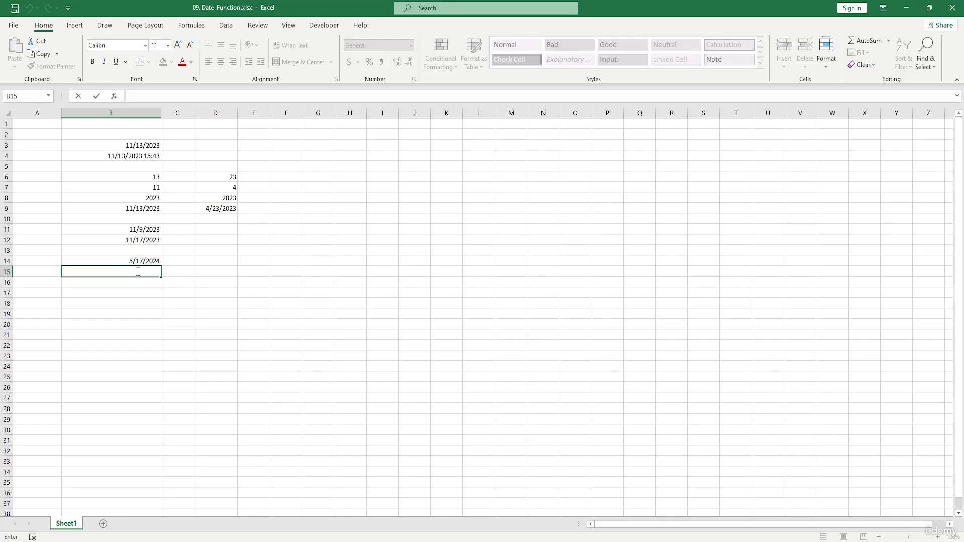
pyautogui.press('F2')
pyautogui.write('=edate(')
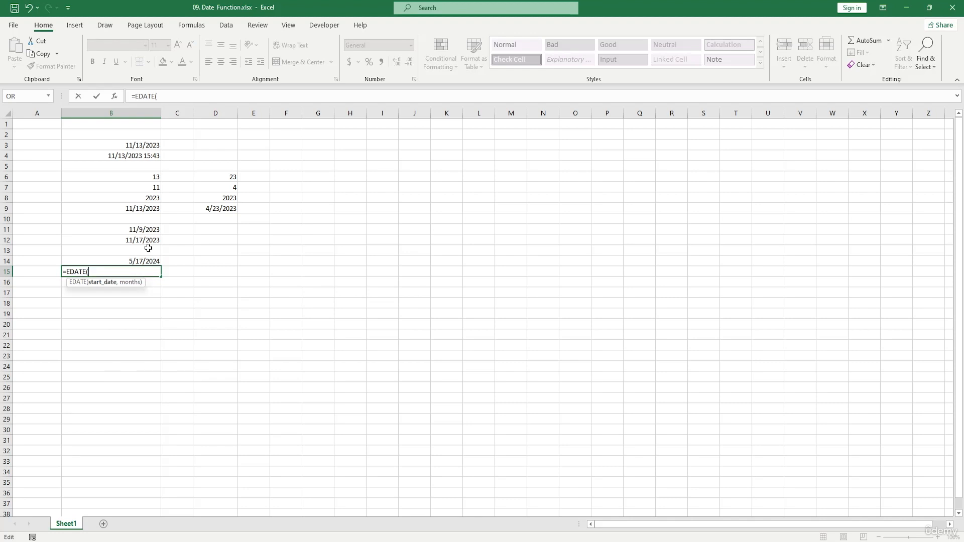
pyautogui.click(142, 260)
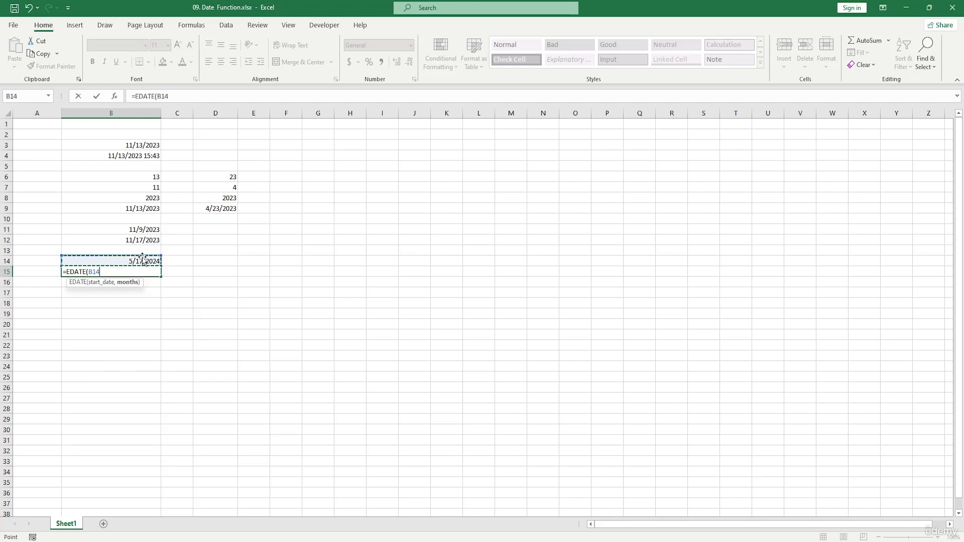
pyautogui.write(',-2)')
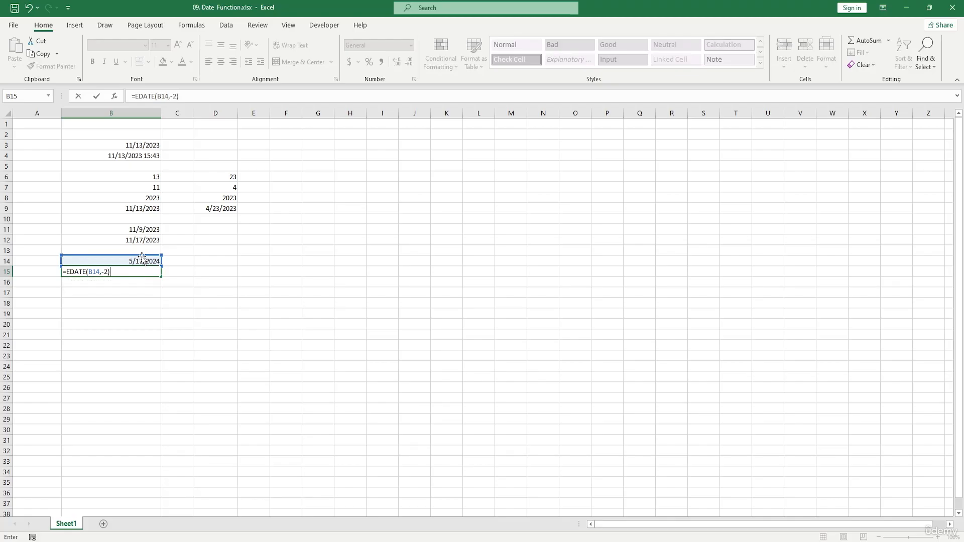
pyautogui.press('Return')
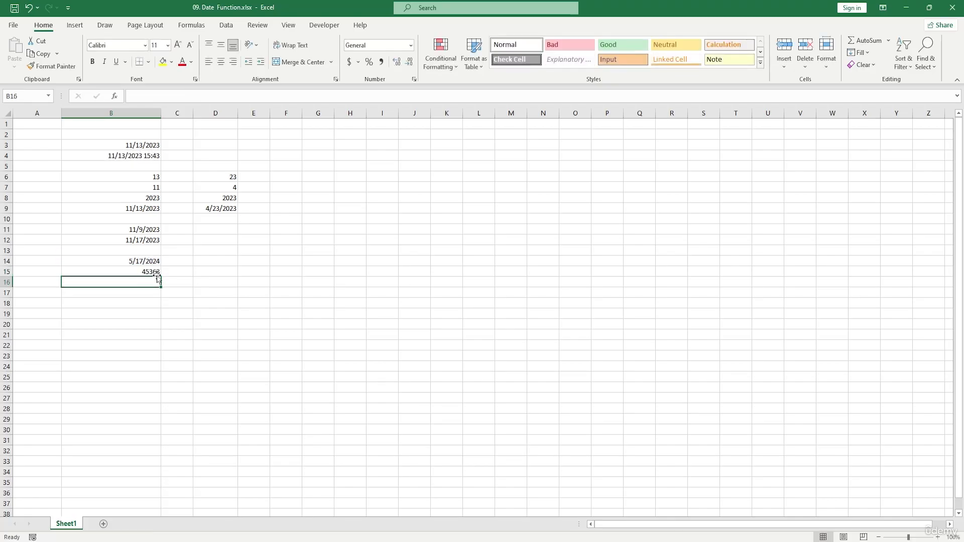
# - Apply the Short Date number format to the EDATE result in cell B15
pyautogui.click(150, 271)
pyautogui.click(411, 45)
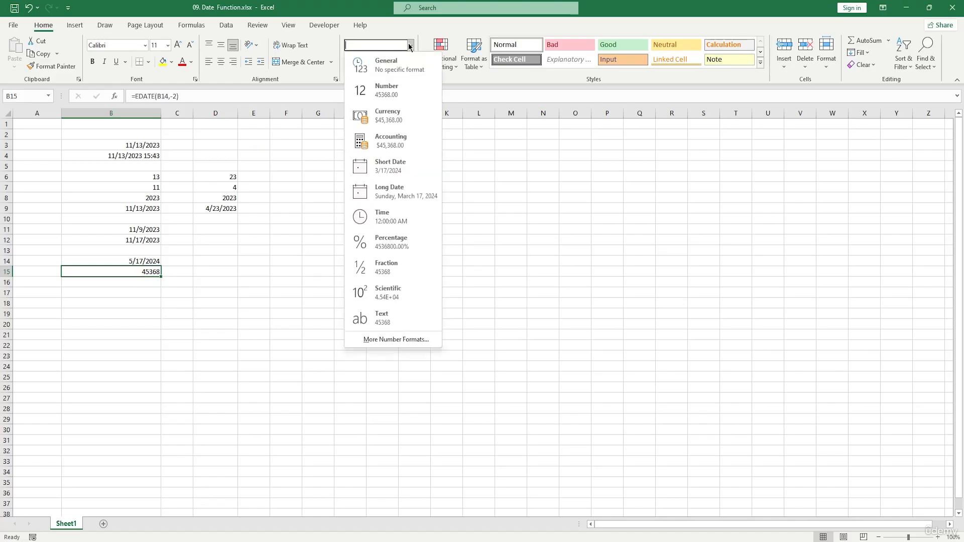
pyautogui.click(408, 170)
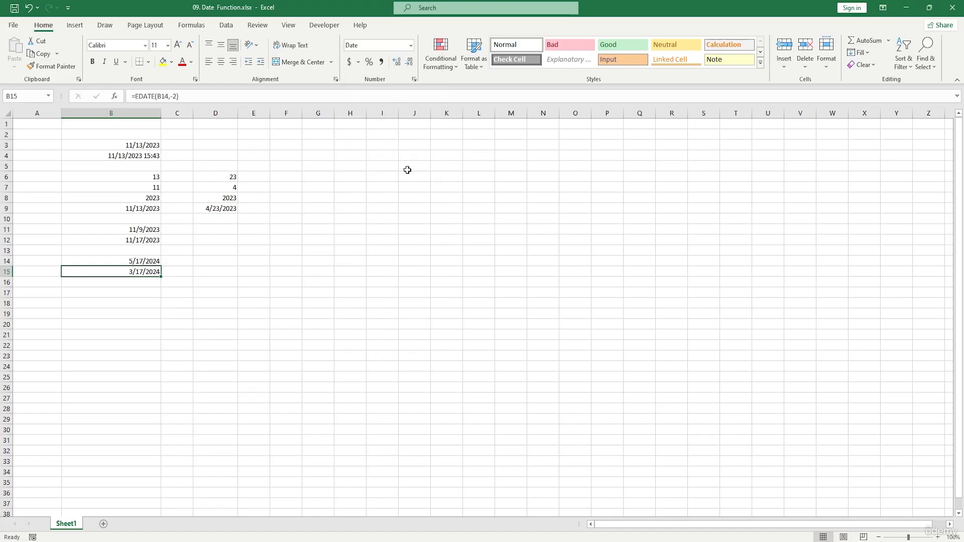
# - Calculate the date two years after B15 by entering =EDATE(B15,24) in cell B17
pyautogui.click(150, 283)
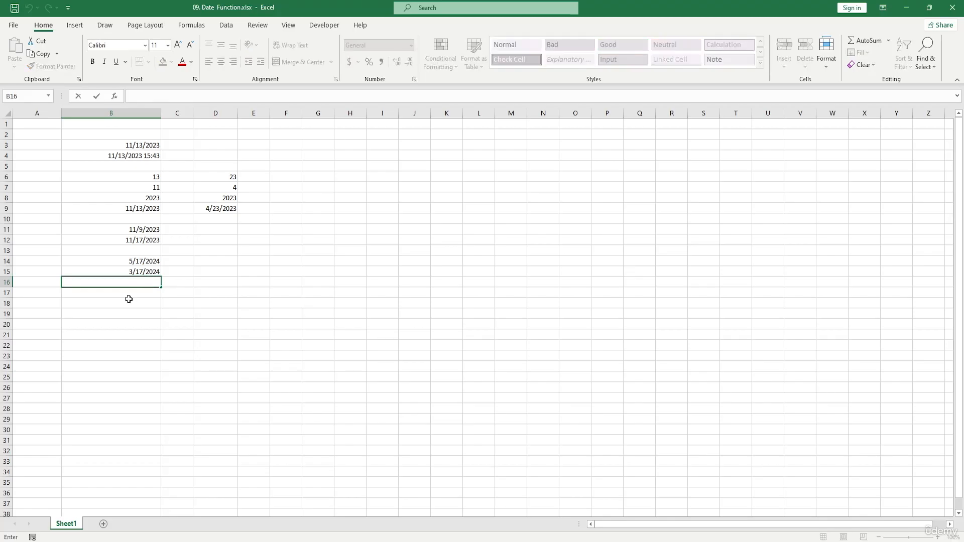
pyautogui.click(129, 295)
pyautogui.write('=edat')
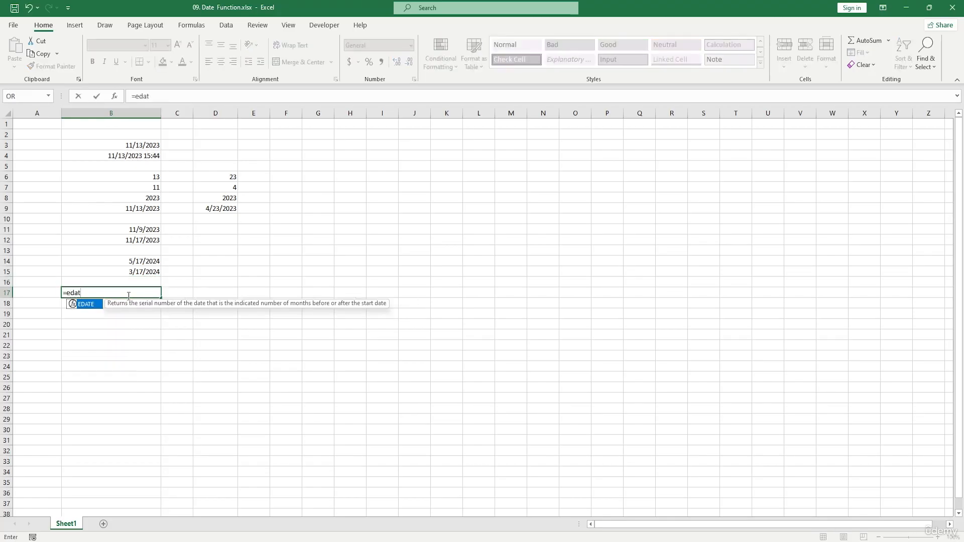
pyautogui.press('Tab')
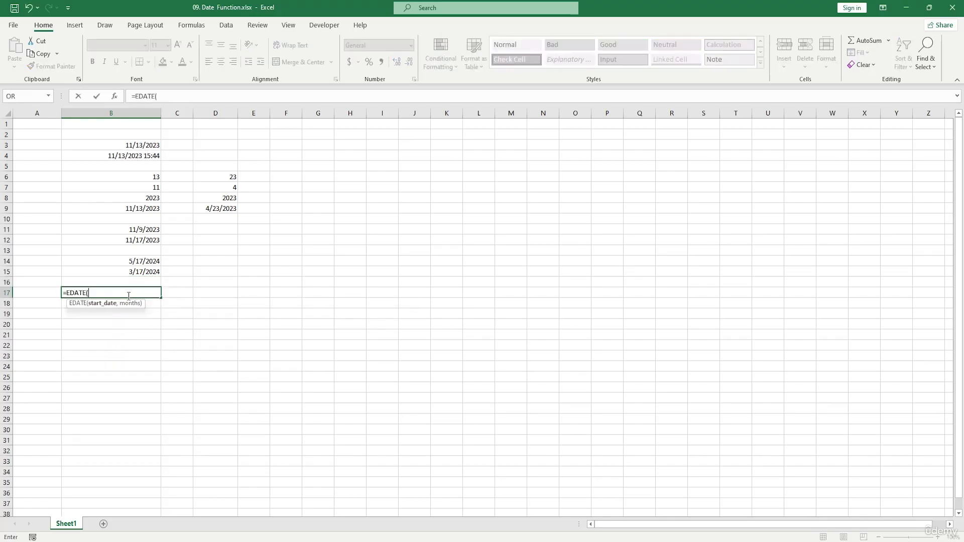
pyautogui.click(139, 270)
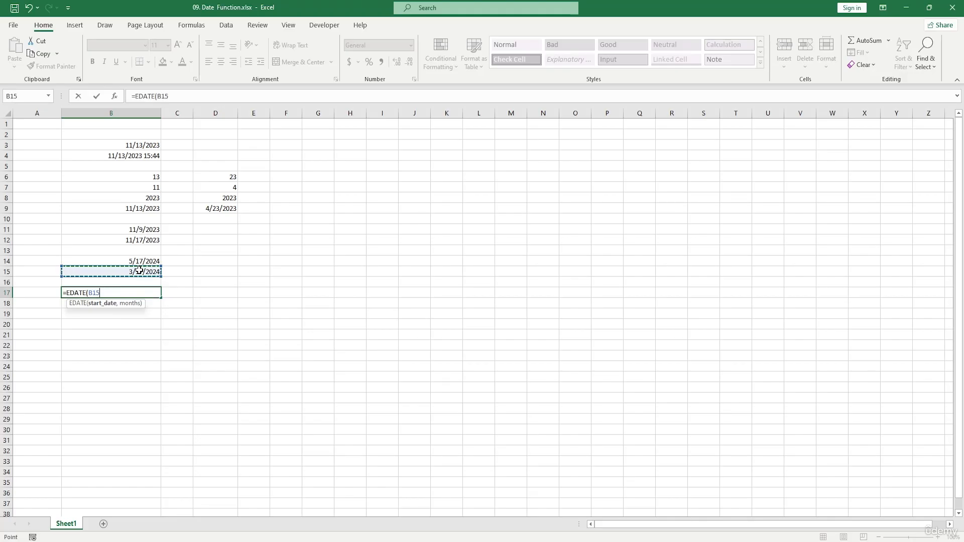
pyautogui.write(',')
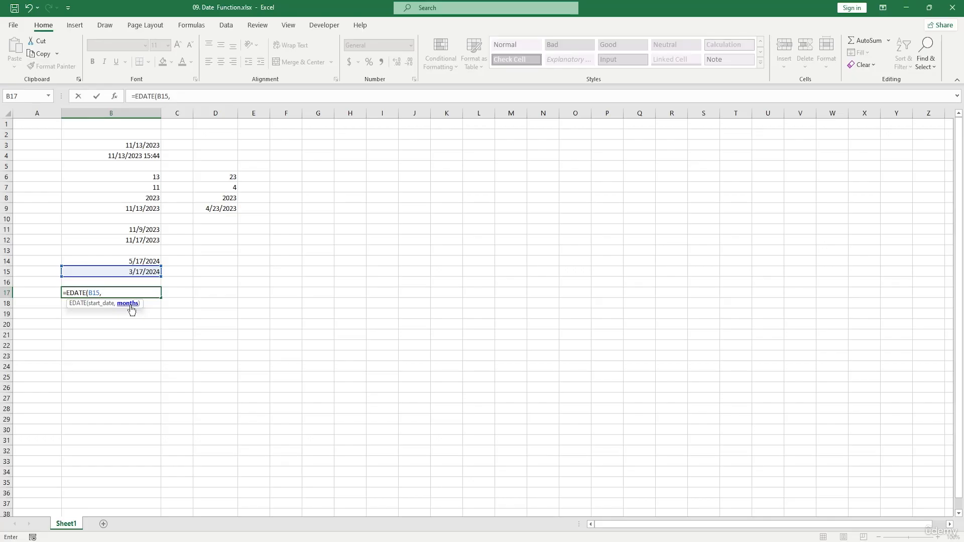
pyautogui.write('24)')
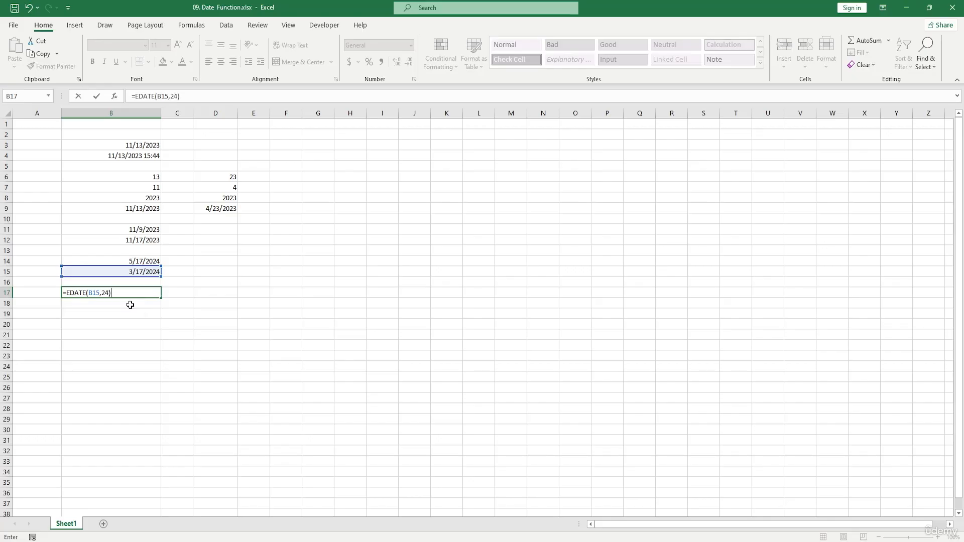
pyautogui.press('Return')
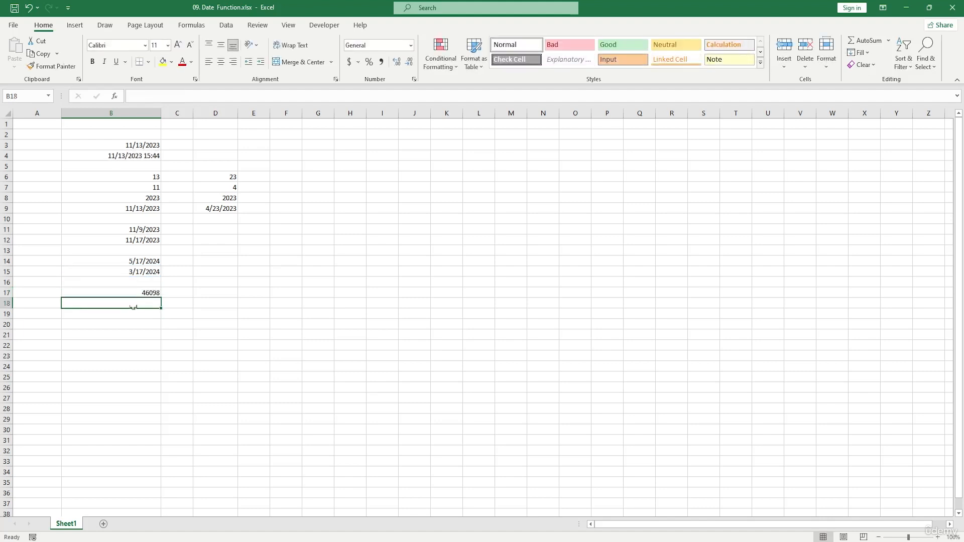
# - Apply the Short Date number format to the EDATE result in cell B17
pyautogui.click(144, 295)
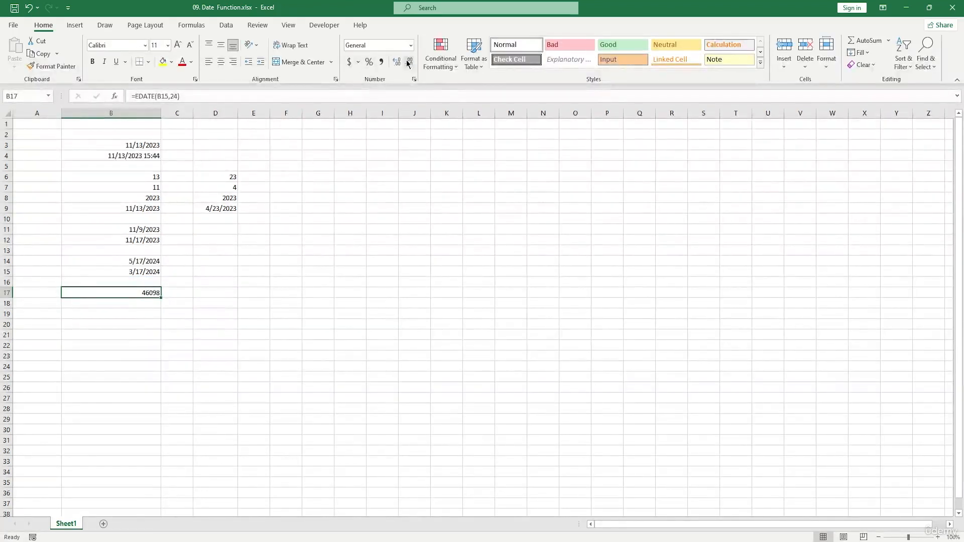
pyautogui.click(411, 45)
pyautogui.click(408, 166)
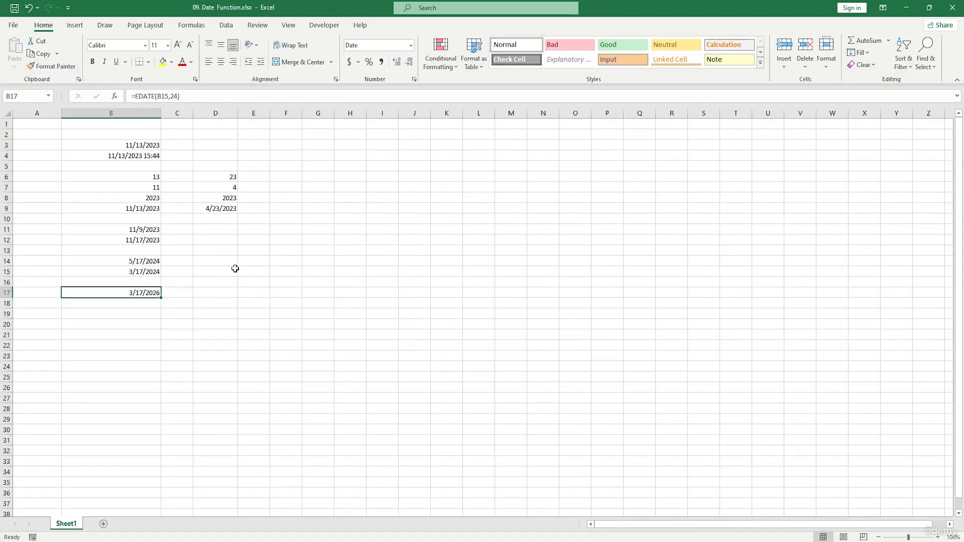
# - Calculate the date two years before B12 by entering =EDATE(B12,-24) in cell B18
pyautogui.click(148, 302)
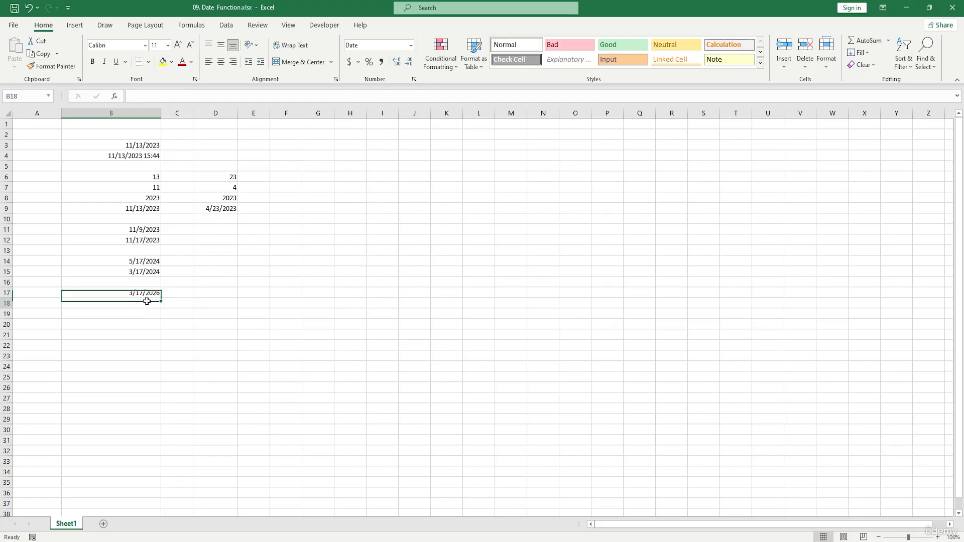
pyautogui.write('=')
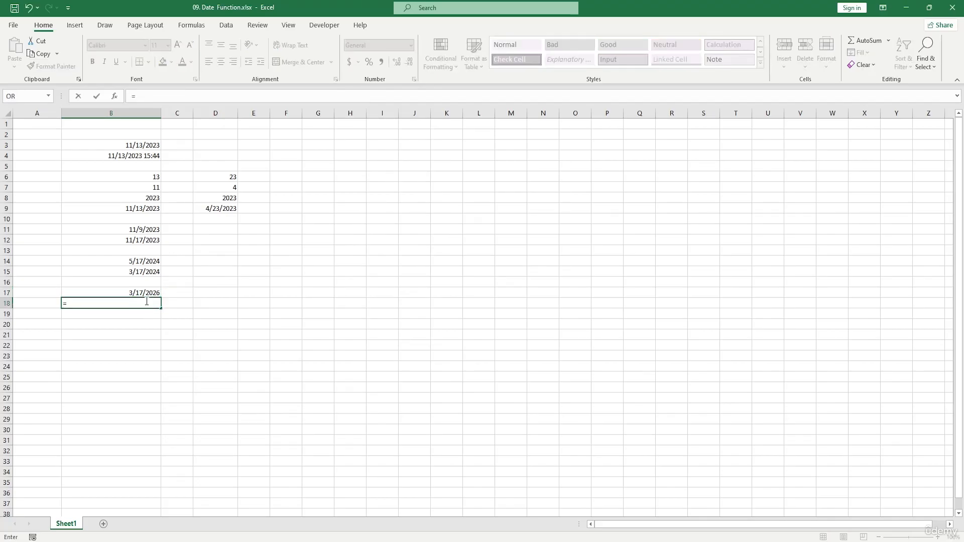
pyautogui.write('=')
pyautogui.press('BackSpace')
pyautogui.write('edat')
pyautogui.press('Tab')
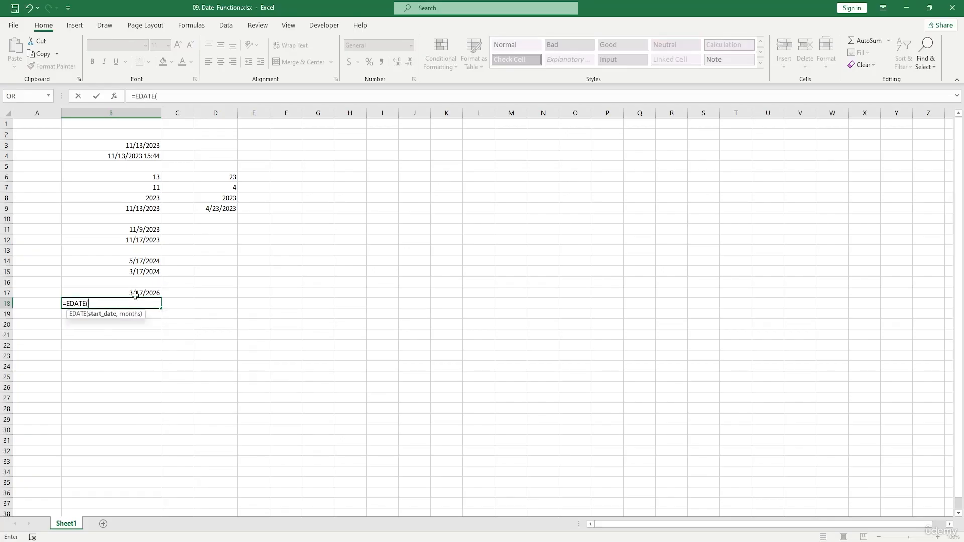
pyautogui.click(146, 242)
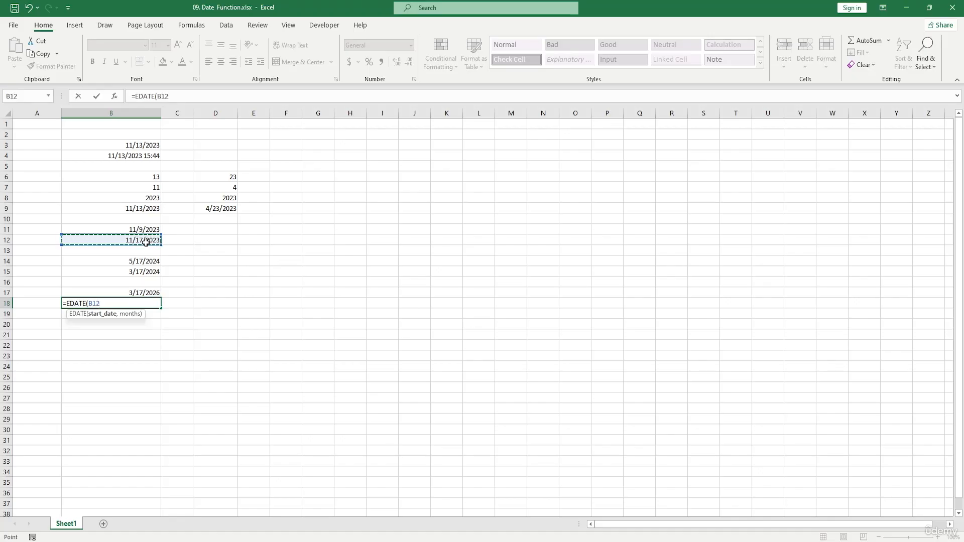
pyautogui.write(',-24)')
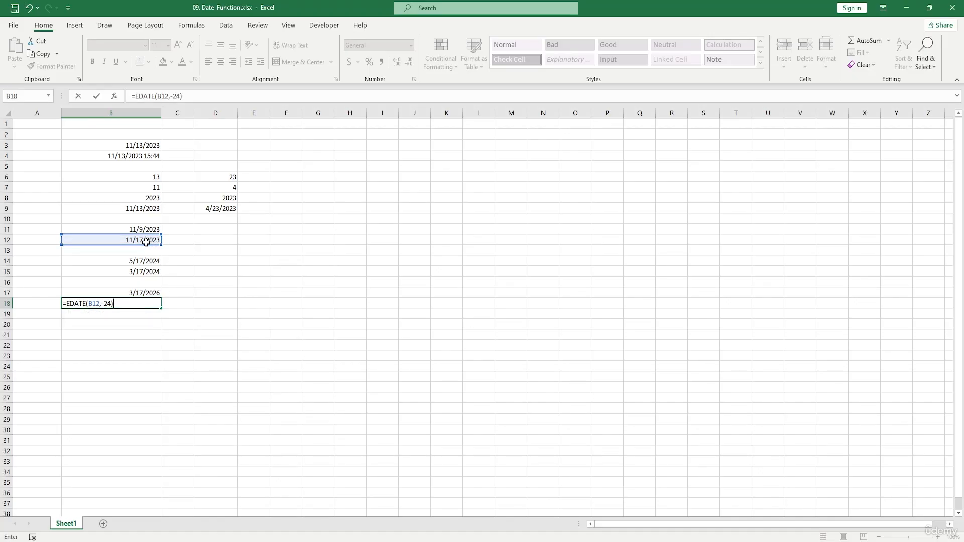
pyautogui.press('Return')
# - Apply the Short Date number format to the EDATE result in cell B18
pyautogui.click(145, 302)
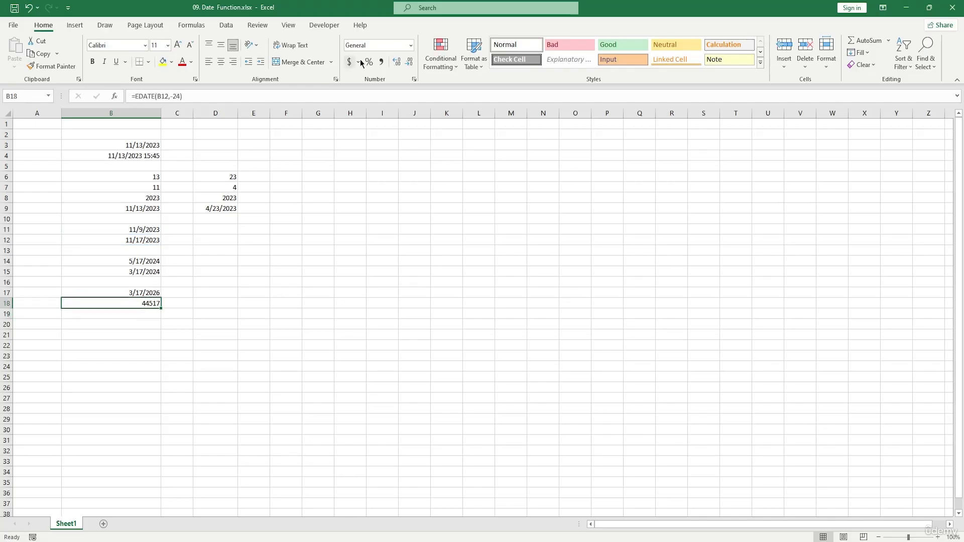
pyautogui.click(411, 45)
pyautogui.click(397, 162)
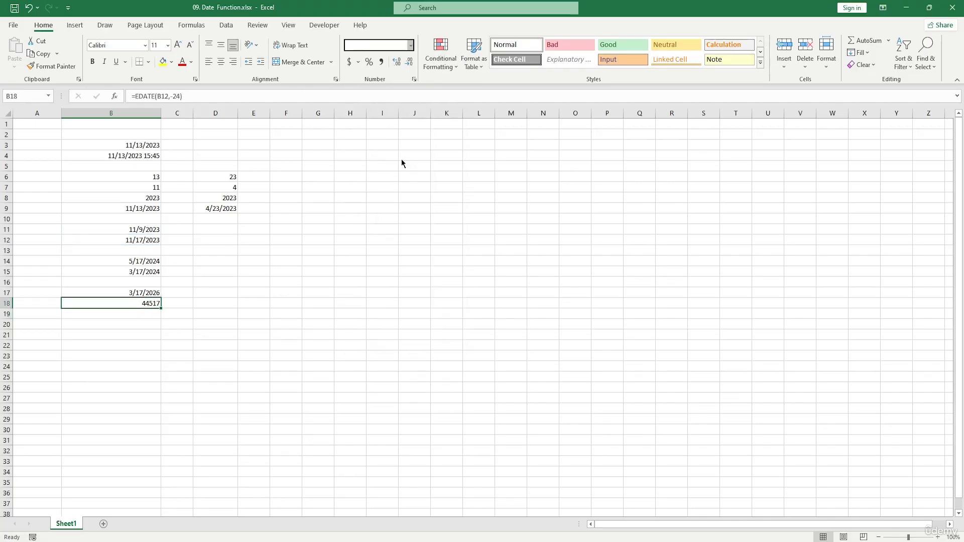